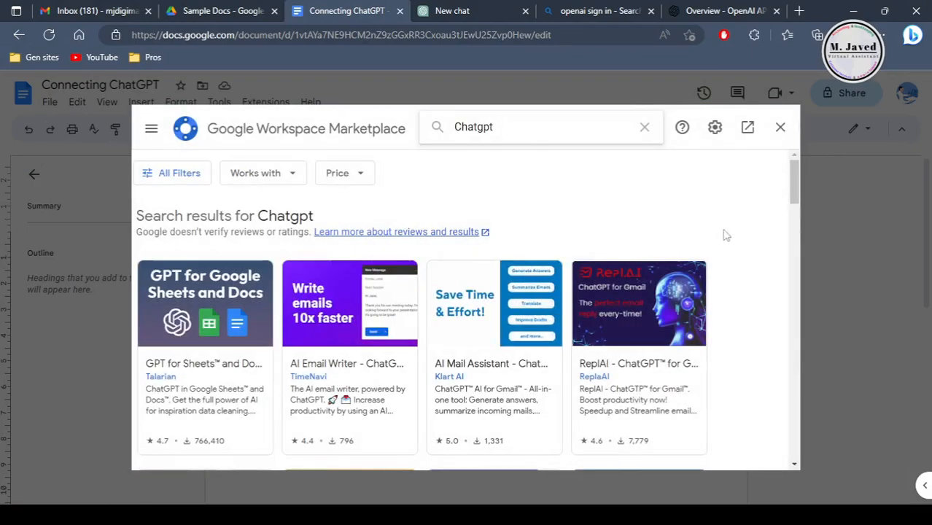
# Step: Open the GPT for Sheets and Docs listing from the Chatgpt search results and look over its overview
pyautogui.moveTo(793, 182)
pyautogui.mouseDown()
pyautogui.moveTo(787, 321)
pyautogui.moveTo(787, 179)
pyautogui.mouseUp()
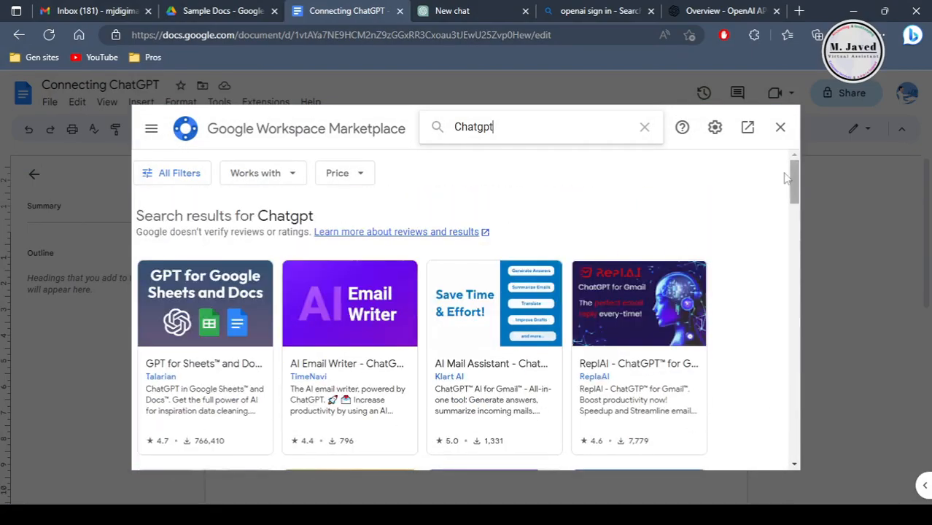
pyautogui.click(206, 343)
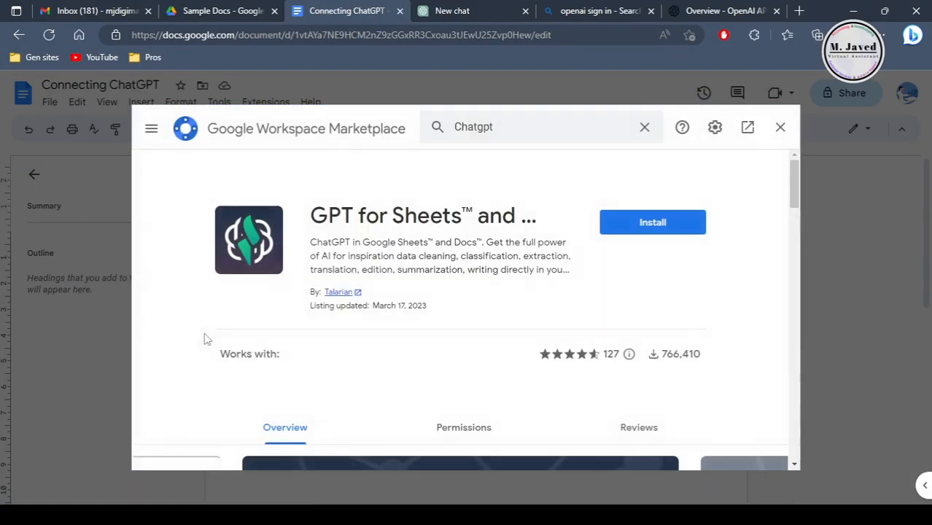
pyautogui.scroll(-8, 778, 371)
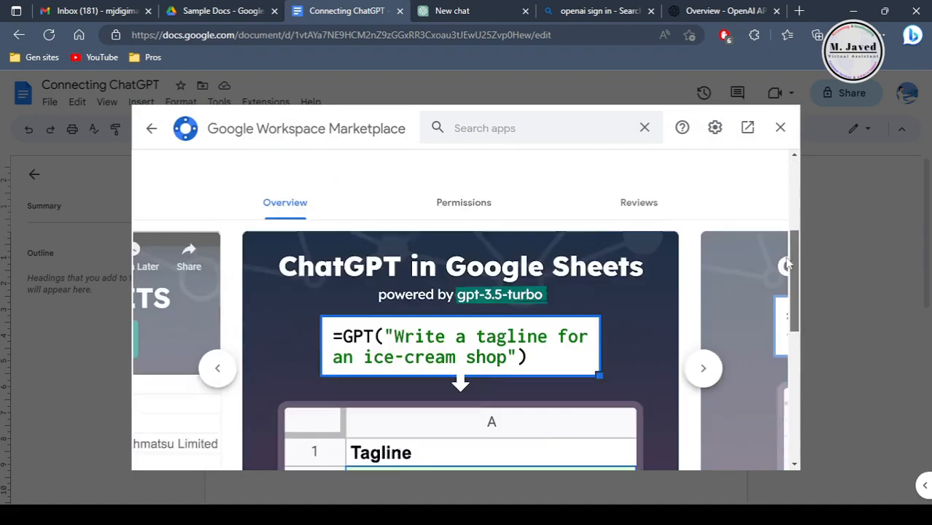
pyautogui.scroll(5, 609, 364)
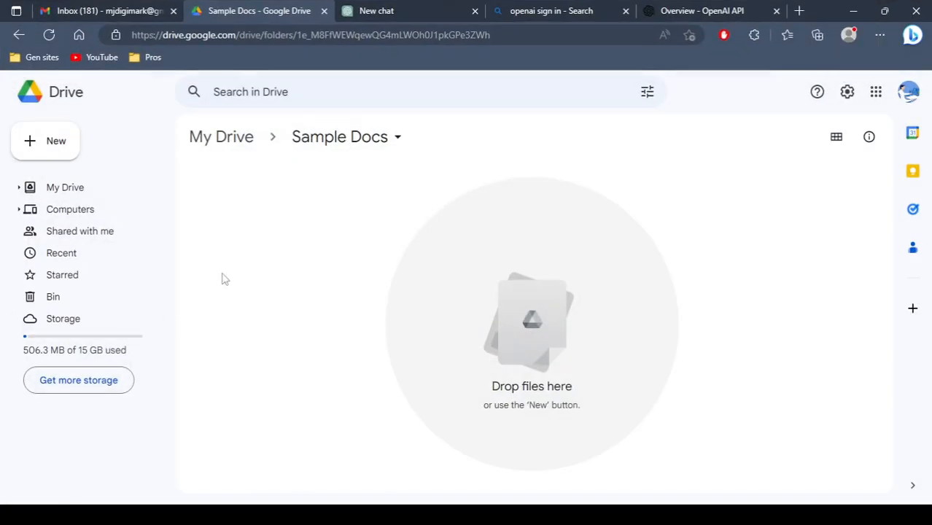
# Step: Create a blank Google Docs document in the Sample Docs folder
pyautogui.rightClick(264, 218)
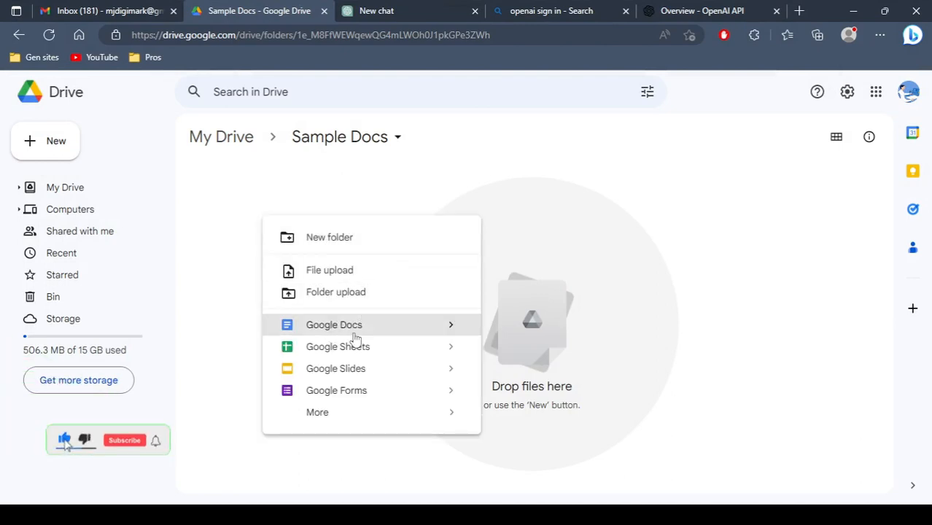
pyautogui.moveTo(452, 331)
pyautogui.click(542, 342)
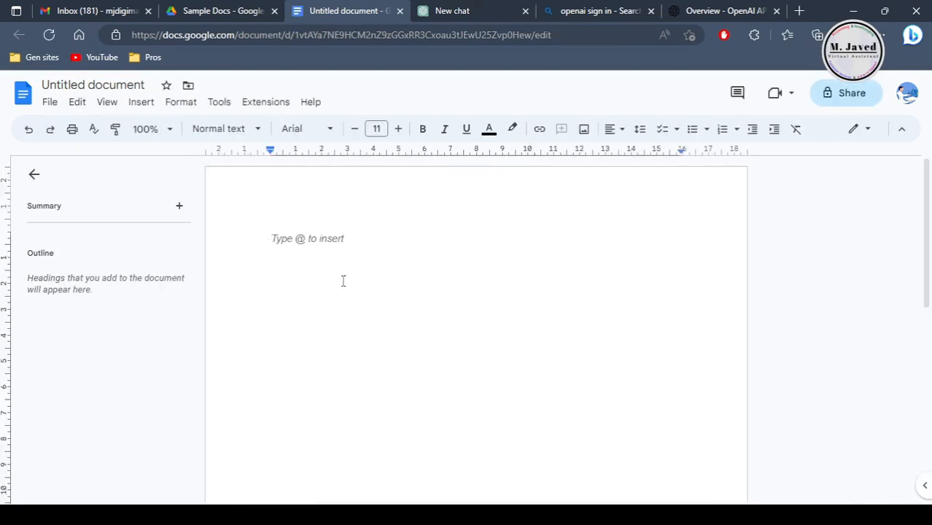
# Step: Rename the document as "Connecting ChatGPT" and add an empty line at the start of its body
pyautogui.click(110, 86)
pyautogui.write('Connecting')
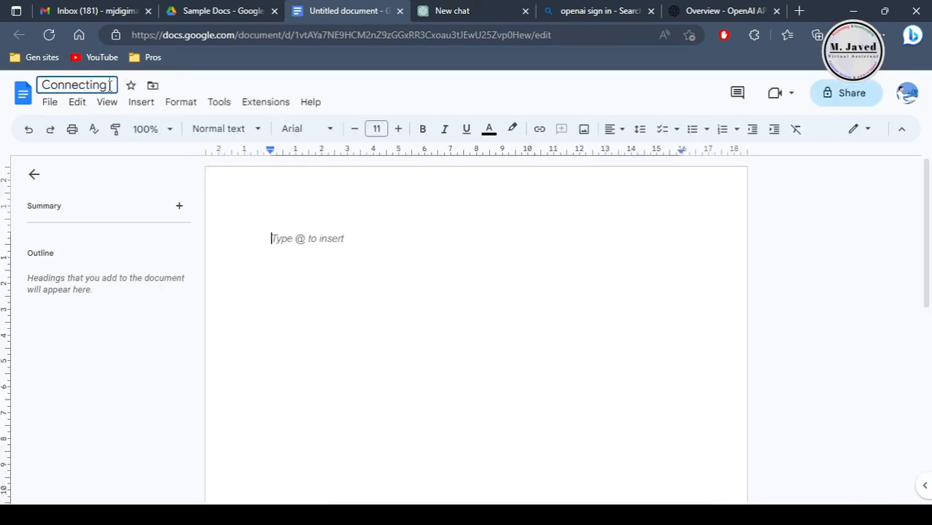
pyautogui.write(' ChatGPT')
pyautogui.click(347, 249)
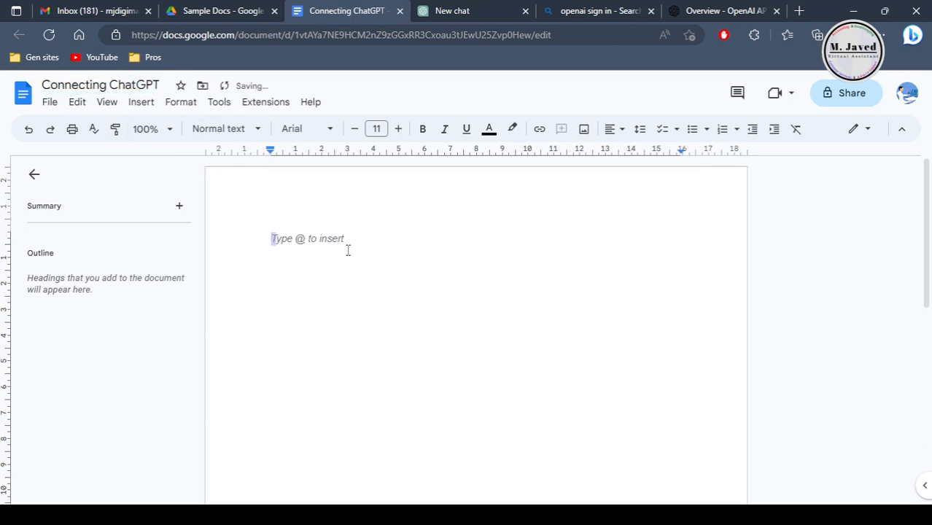
pyautogui.press('Return')
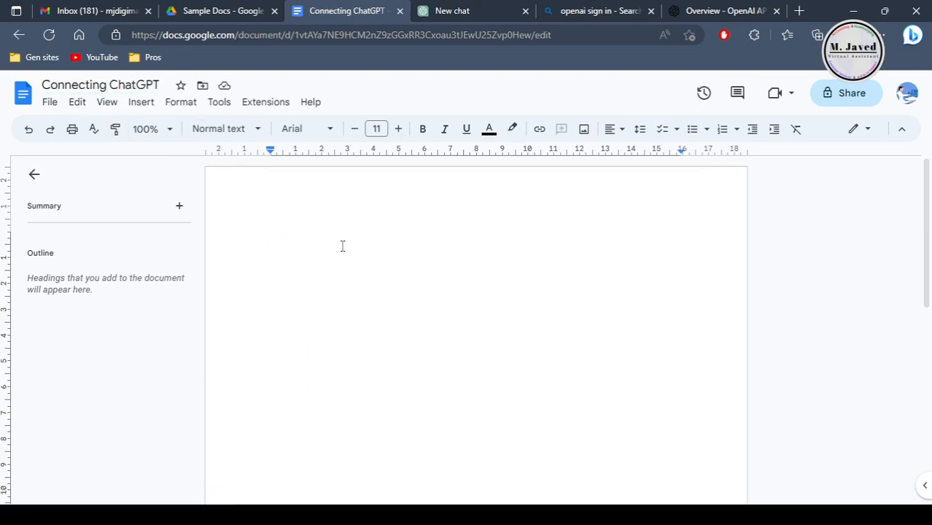
# Step: Search the add-on marketplace for "Chatgpt" and open the GPT for Sheets and Docs listing
pyautogui.click(272, 104)
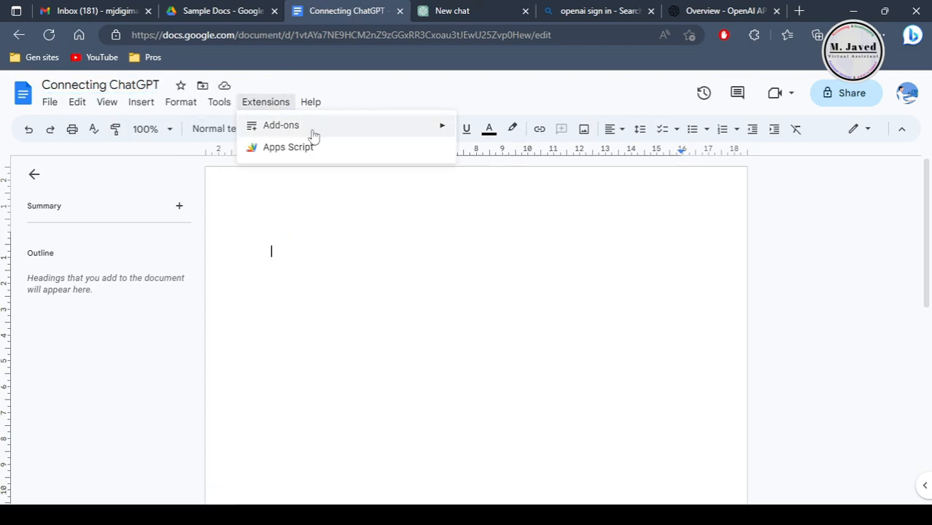
pyautogui.moveTo(389, 134)
pyautogui.click(495, 132)
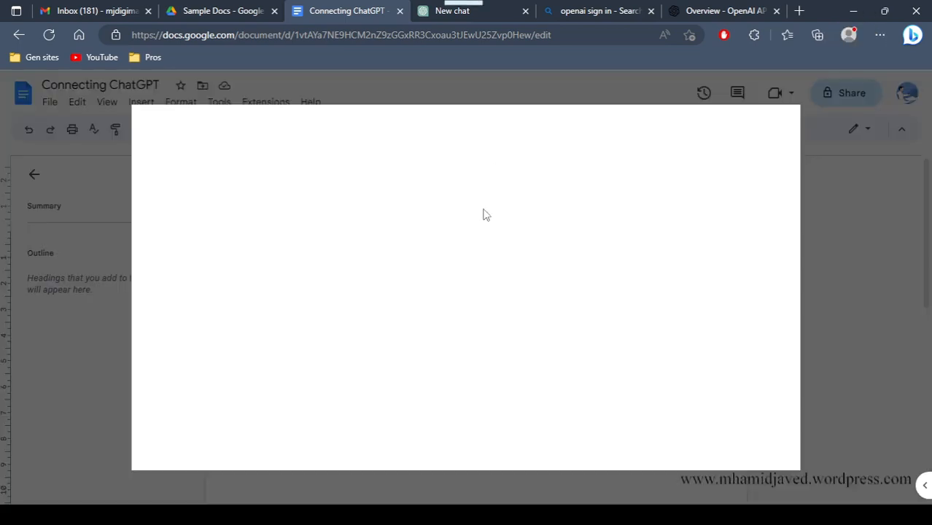
pyautogui.write('Chat')
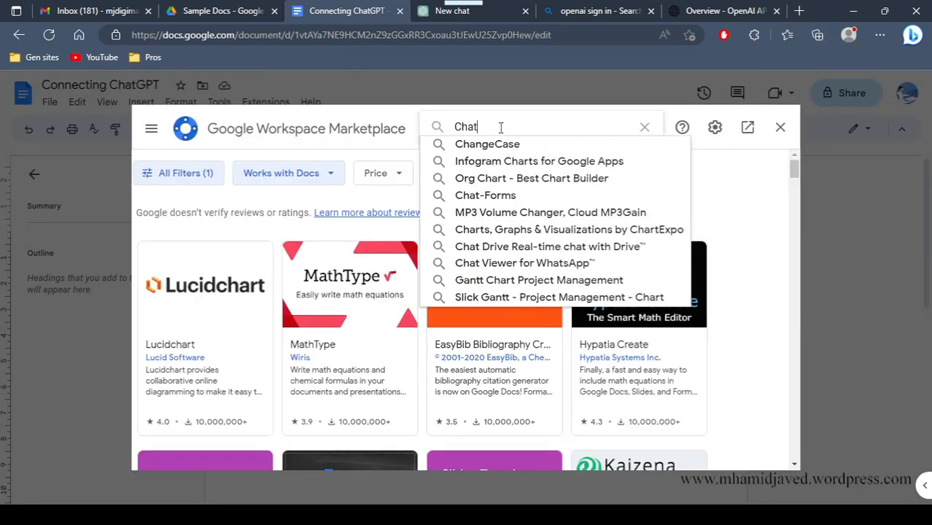
pyautogui.write('gpt')
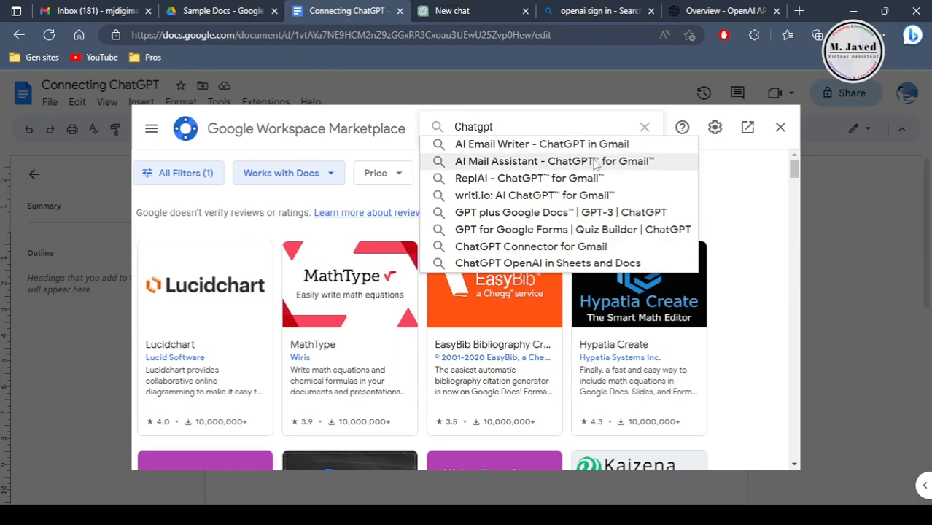
pyautogui.press('Return')
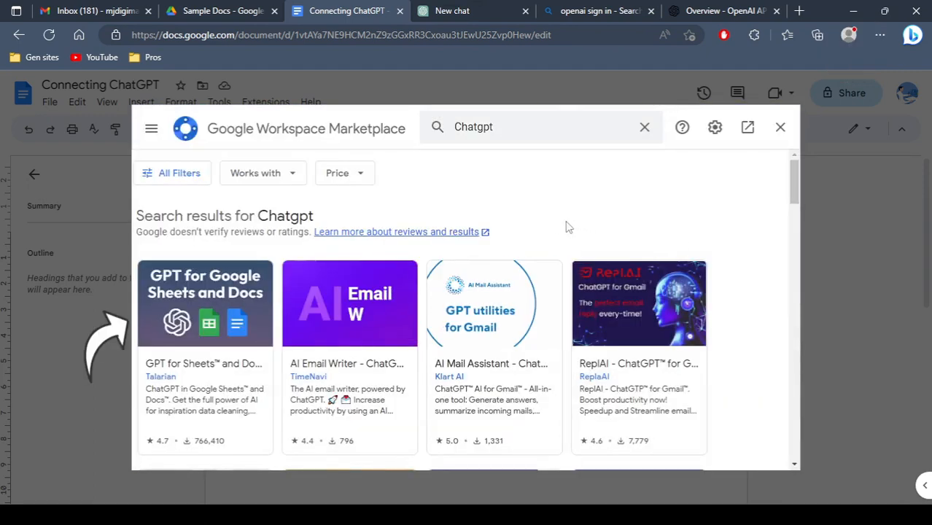
pyautogui.click(205, 337)
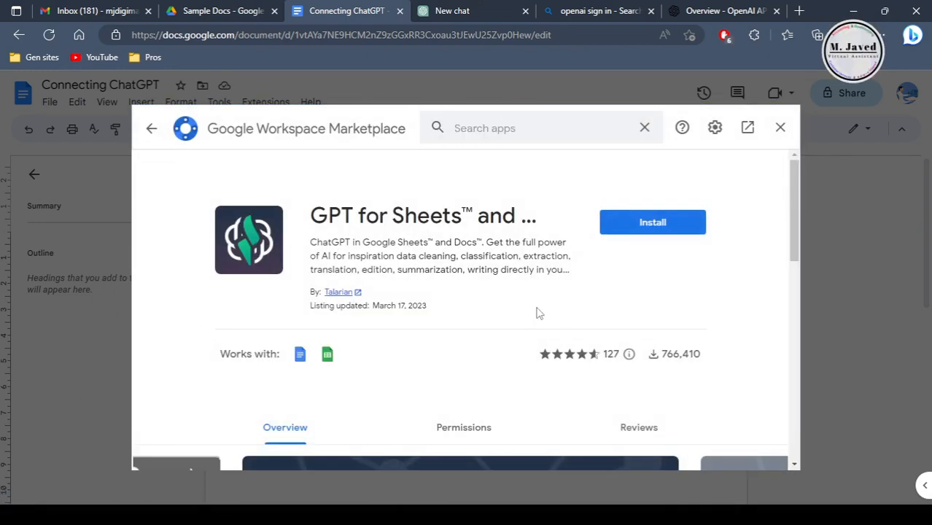
# Step: Examine the add-on's preview images, description and pricing information in its marketplace listing
pyautogui.moveTo(794, 185); pyautogui.dragTo(789, 276)
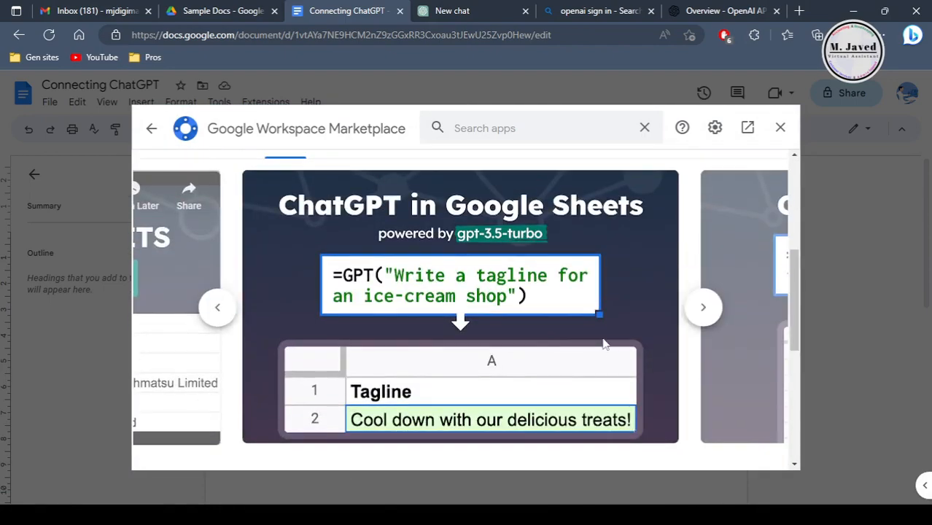
pyautogui.click(703, 308)
pyautogui.click(704, 309)
pyautogui.click(706, 310)
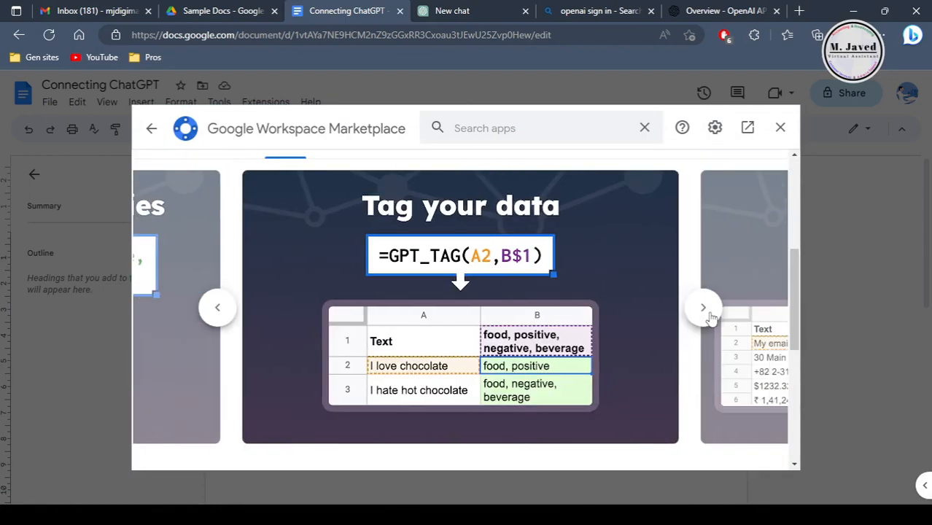
pyautogui.click(704, 310)
pyautogui.click(704, 308)
pyautogui.click(705, 308)
pyautogui.click(705, 307)
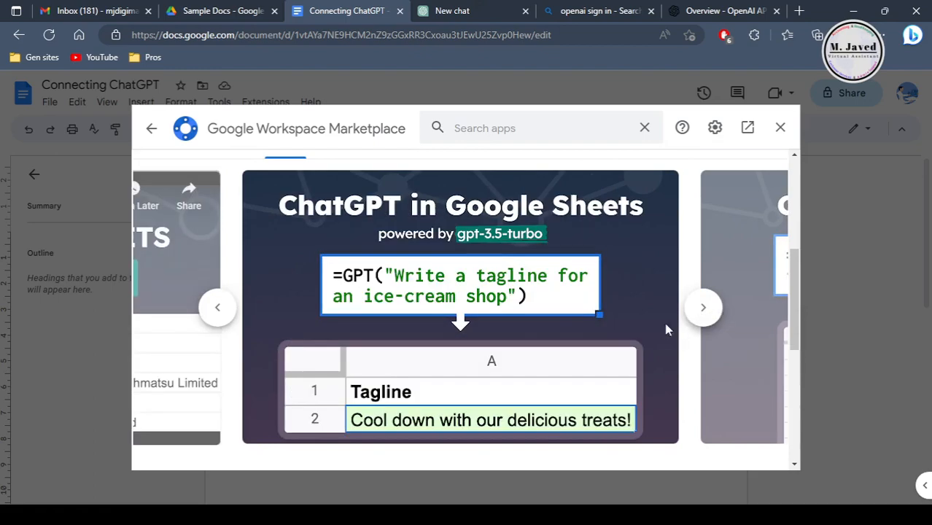
pyautogui.moveTo(794, 291); pyautogui.dragTo(807, 441)
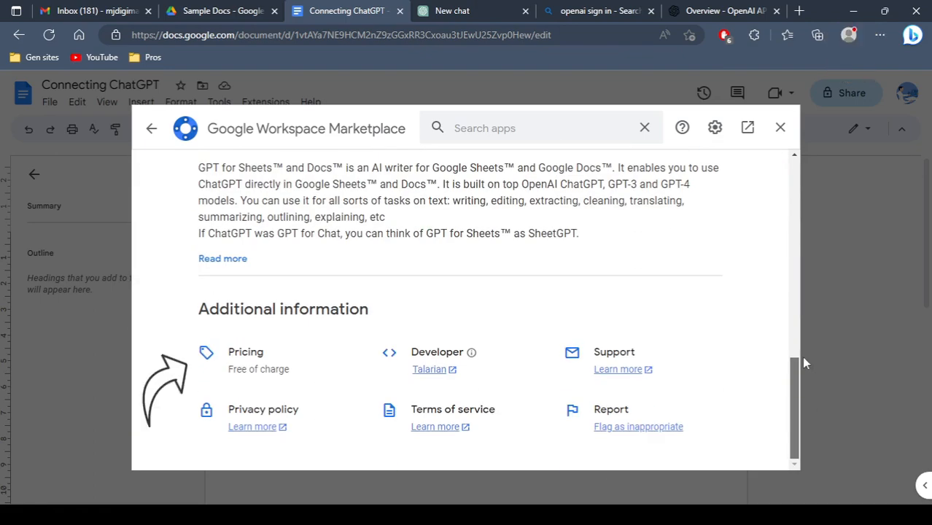
pyautogui.moveTo(801, 356); pyautogui.dragTo(809, 180)
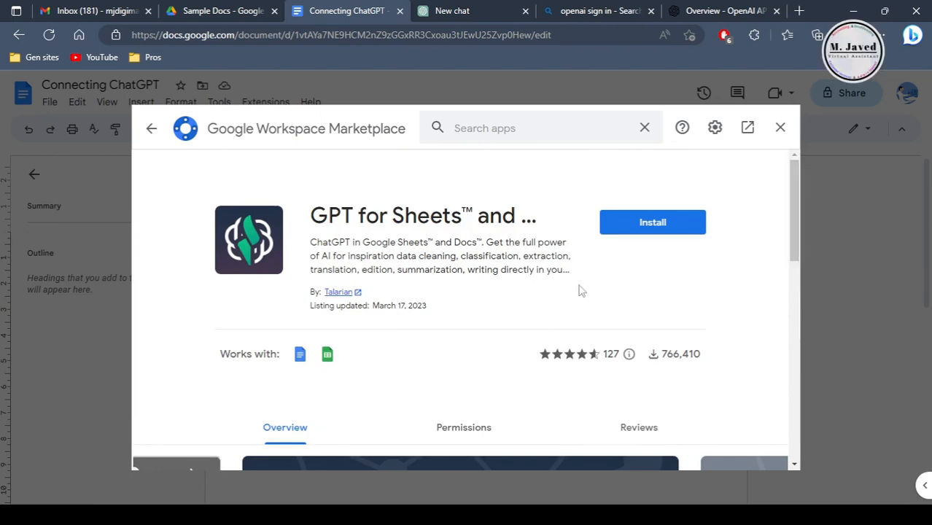
# Step: Install GPT for Sheets and Docs, choosing the signed-in Google account and allowing the requested access
pyautogui.click(645, 241)
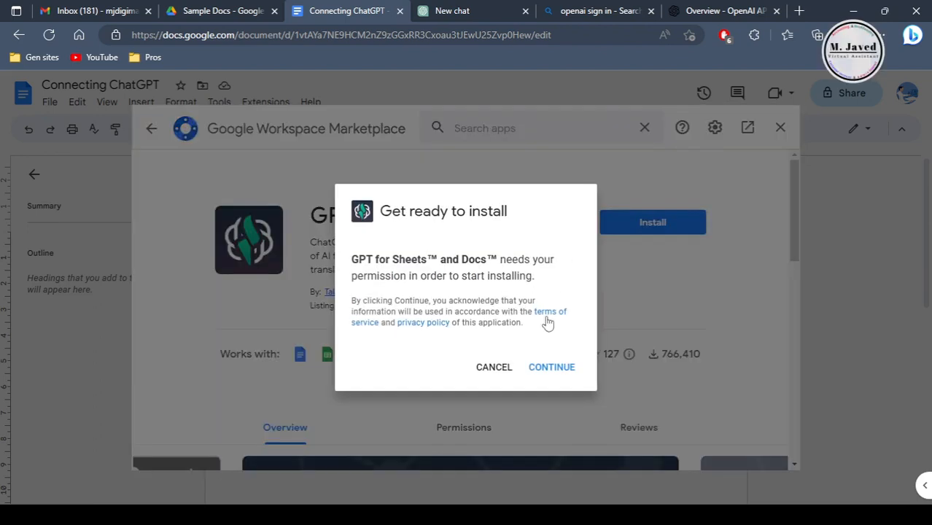
pyautogui.click(551, 367)
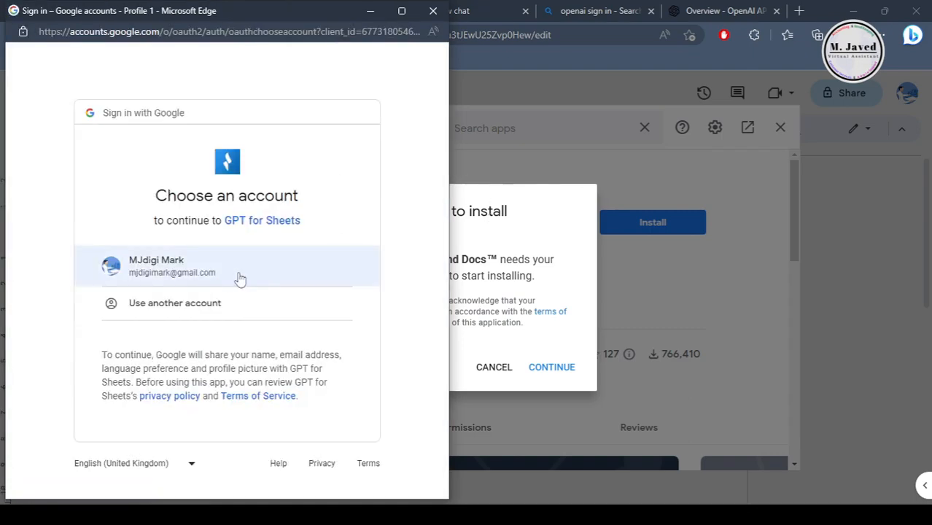
pyautogui.click(227, 271)
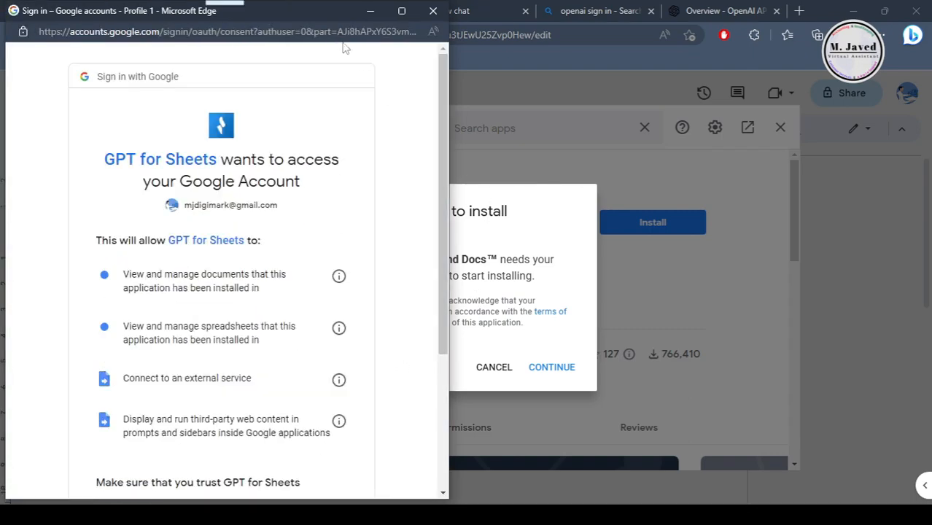
pyautogui.moveTo(320, 24); pyautogui.dragTo(474, 31)
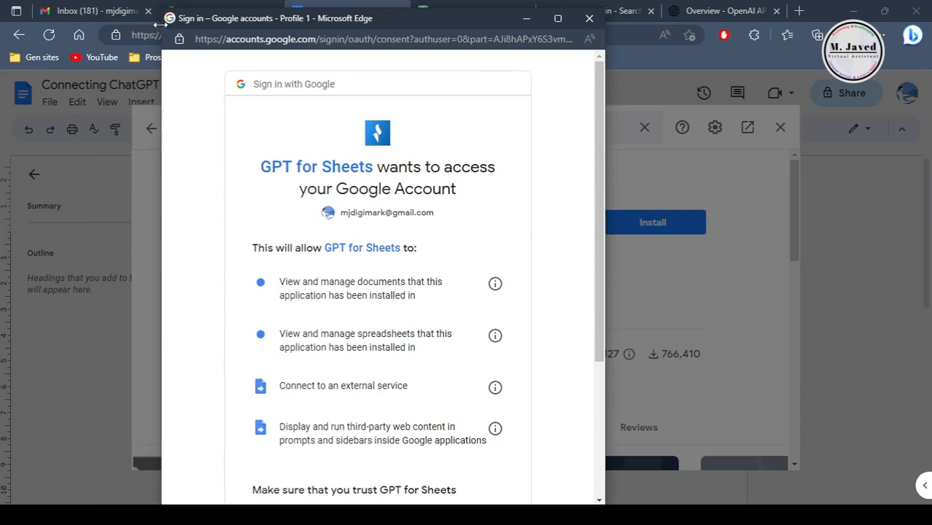
pyautogui.moveTo(160, 10); pyautogui.dragTo(178, 61)
pyautogui.moveTo(433, 78); pyautogui.dragTo(428, 42)
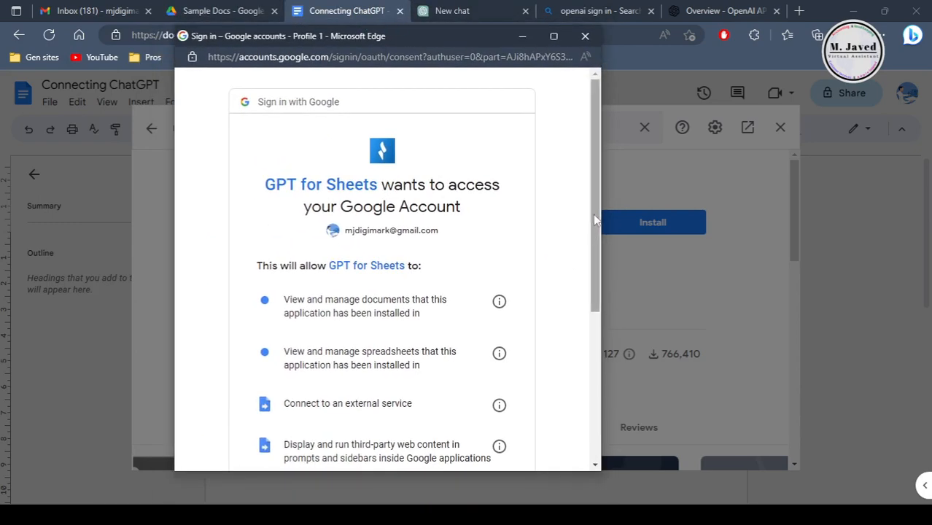
pyautogui.moveTo(593, 215); pyautogui.dragTo(595, 330)
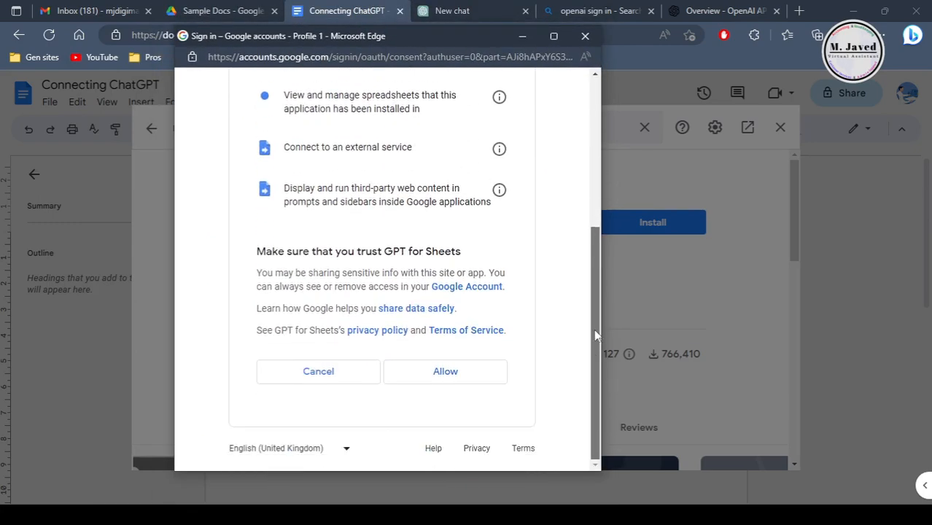
pyautogui.click(450, 374)
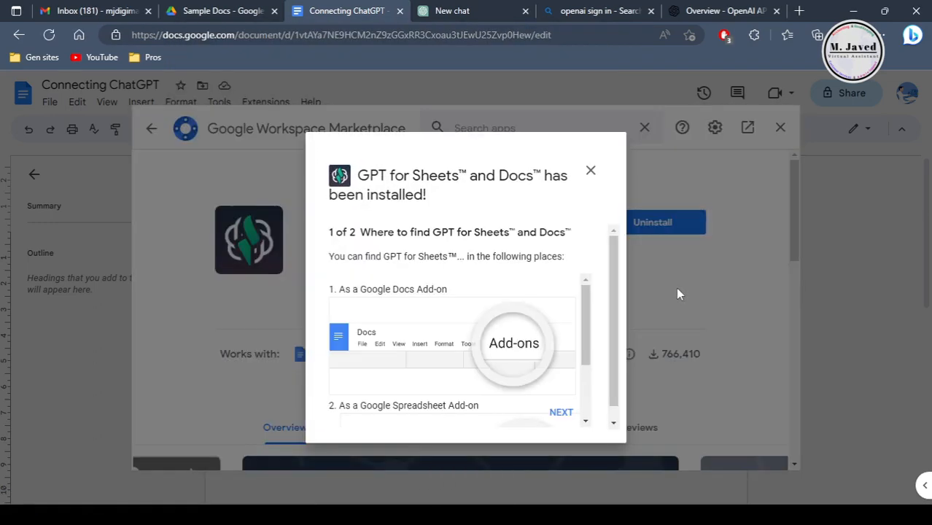
# Step: Go through both post-installation information pages, finish them and close the marketplace
pyautogui.moveTo(589, 302); pyautogui.dragTo(615, 310)
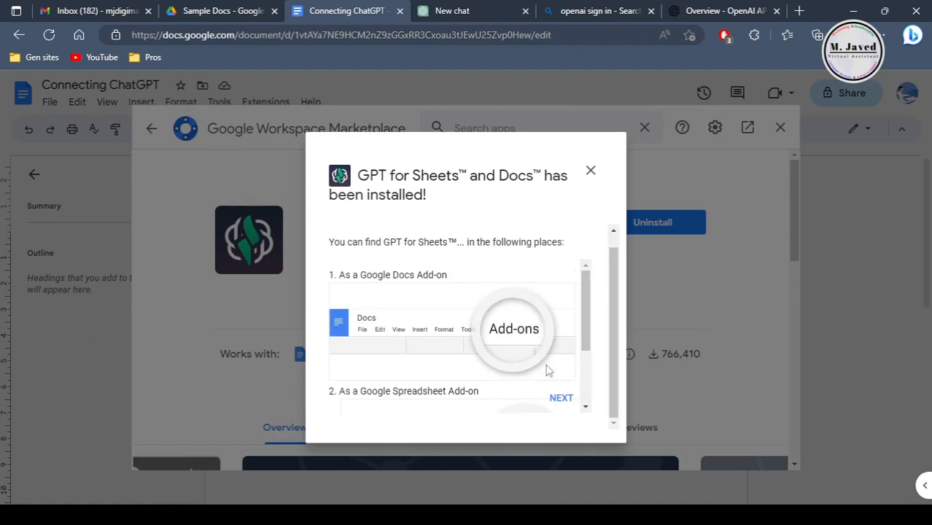
pyautogui.click(556, 396)
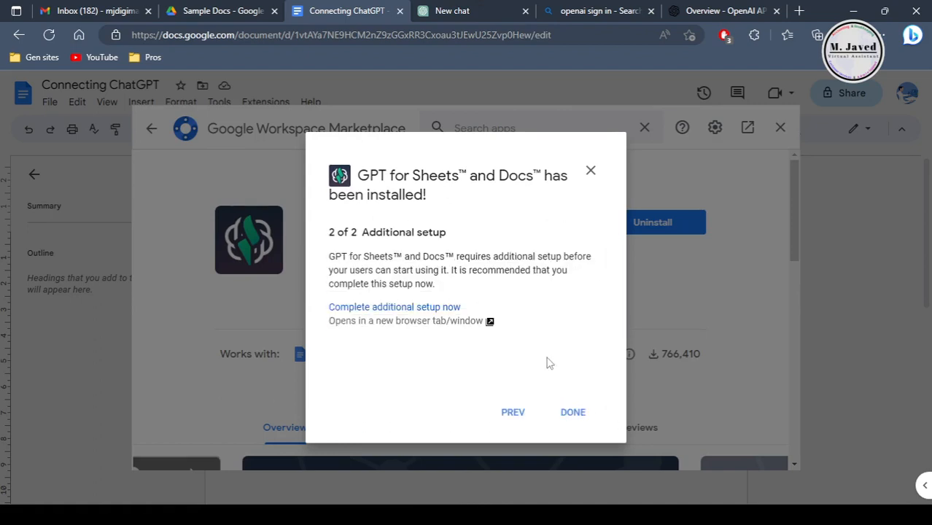
pyautogui.click(573, 413)
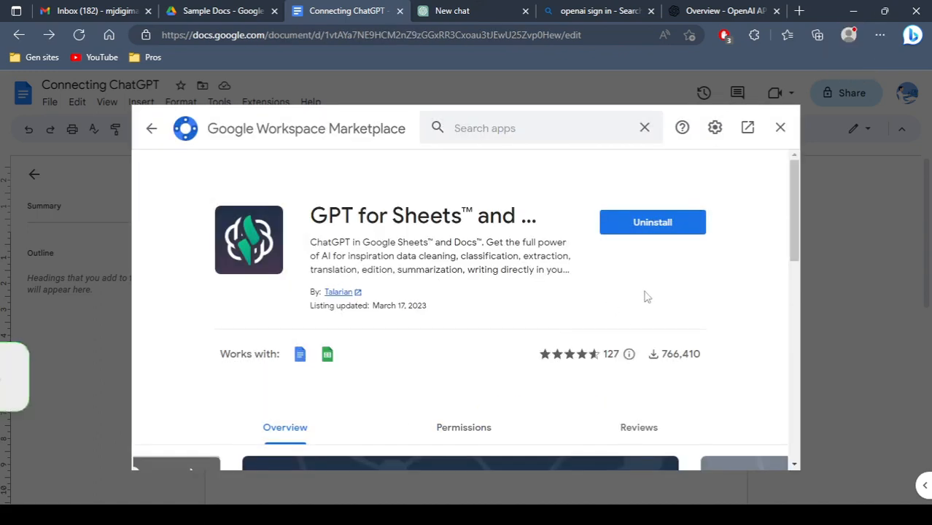
pyautogui.click(780, 127)
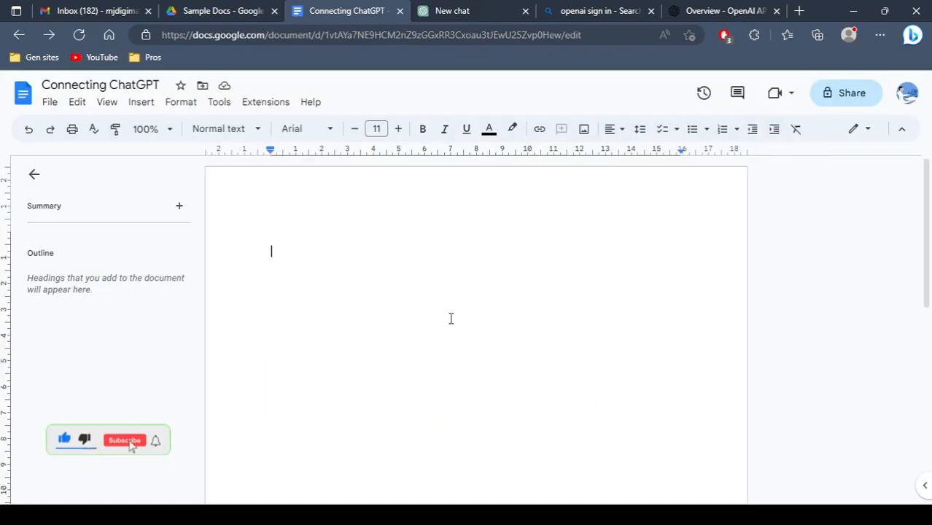
# Step: Check the commands that GPT for Sheets and Docs offers in the document, leaving them without choosing any
pyautogui.click(266, 103)
pyautogui.moveTo(366, 188)
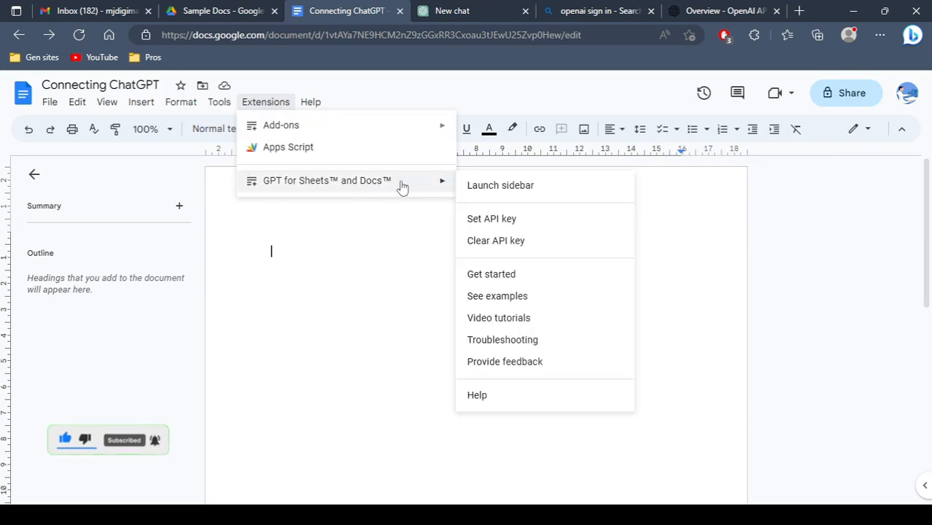
pyautogui.click(380, 322)
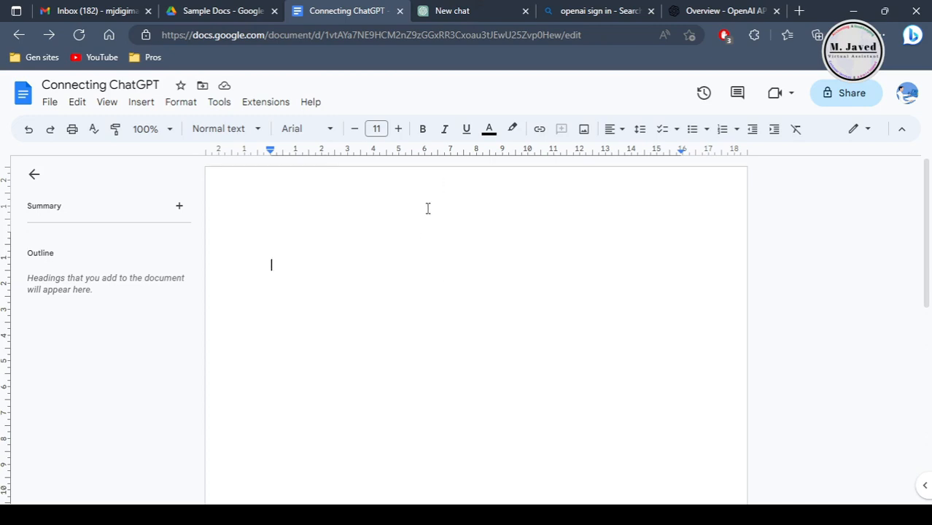
# Step: Switch to the OpenAI API platform's Overview page, passing by the "openai sign in" search results
pyautogui.click(585, 11)
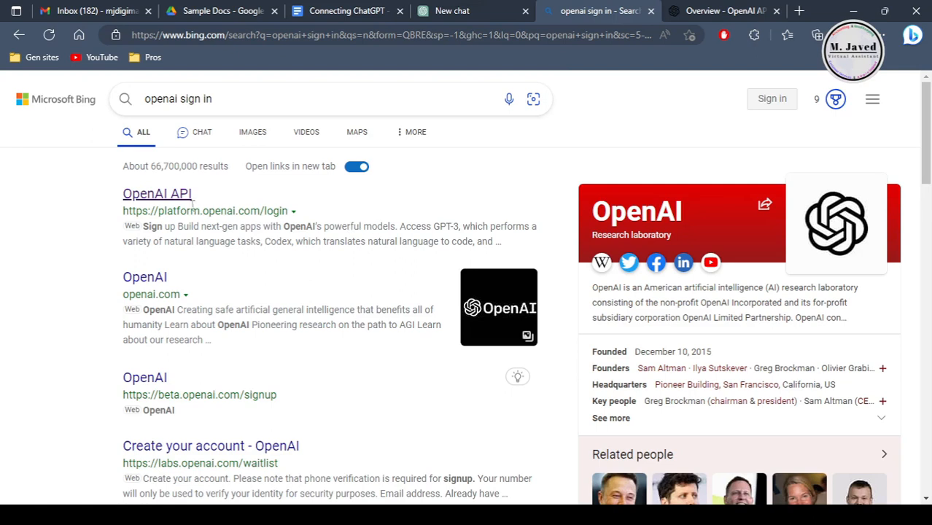
pyautogui.click(711, 10)
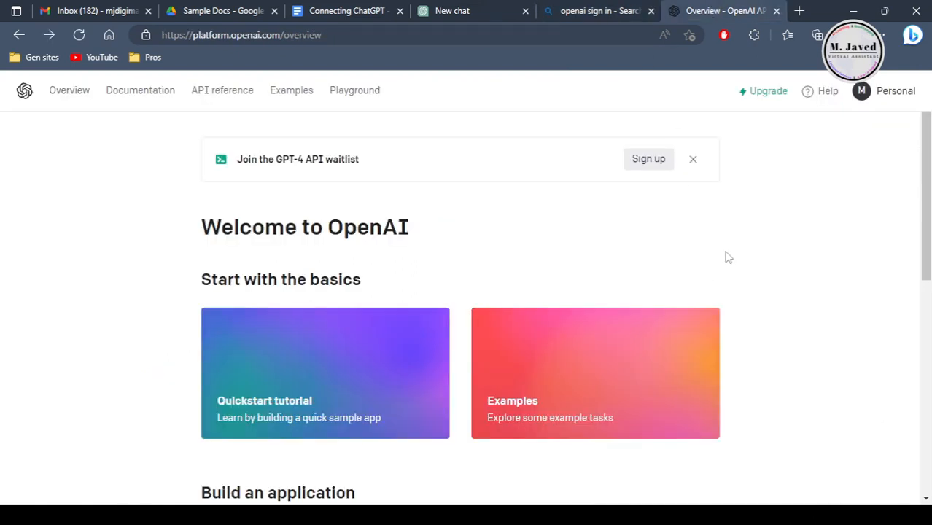
# Step: Create a new secret key among the OpenAI account's API keys and copy it
pyautogui.click(880, 97)
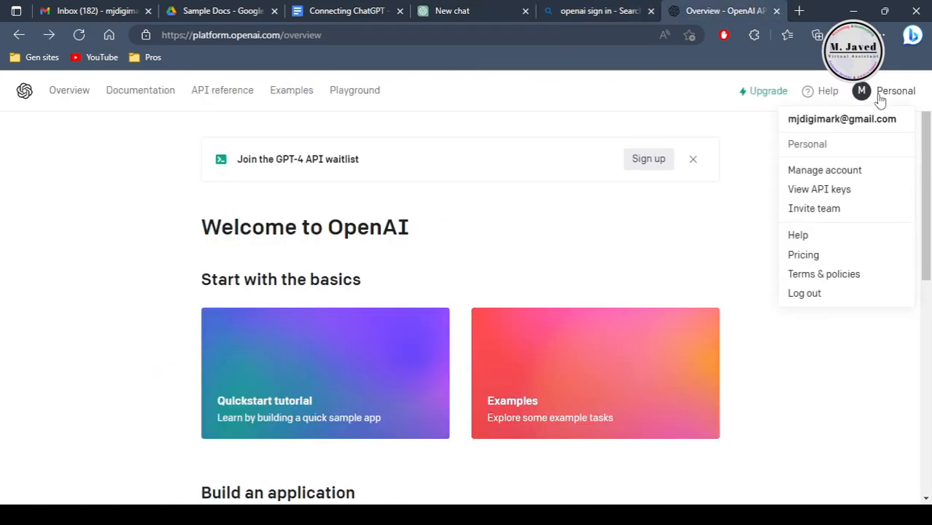
pyautogui.click(865, 194)
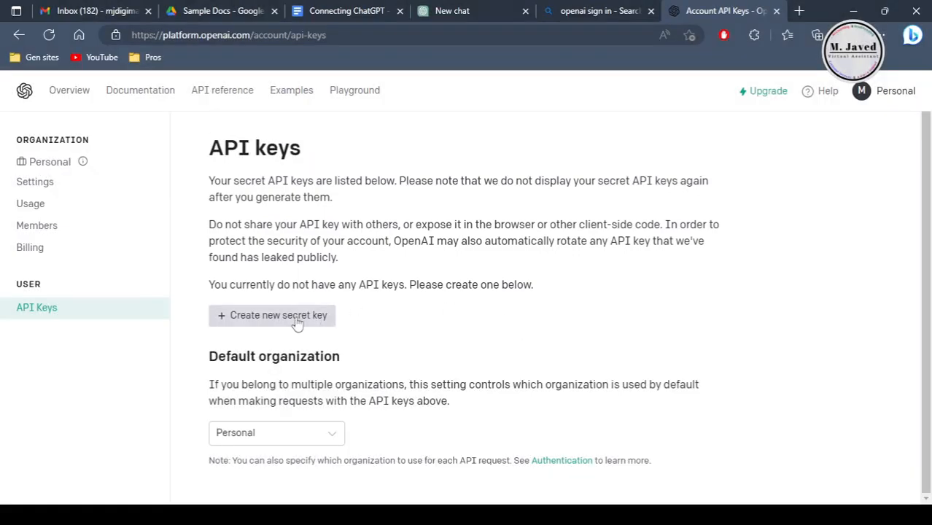
pyautogui.click(297, 324)
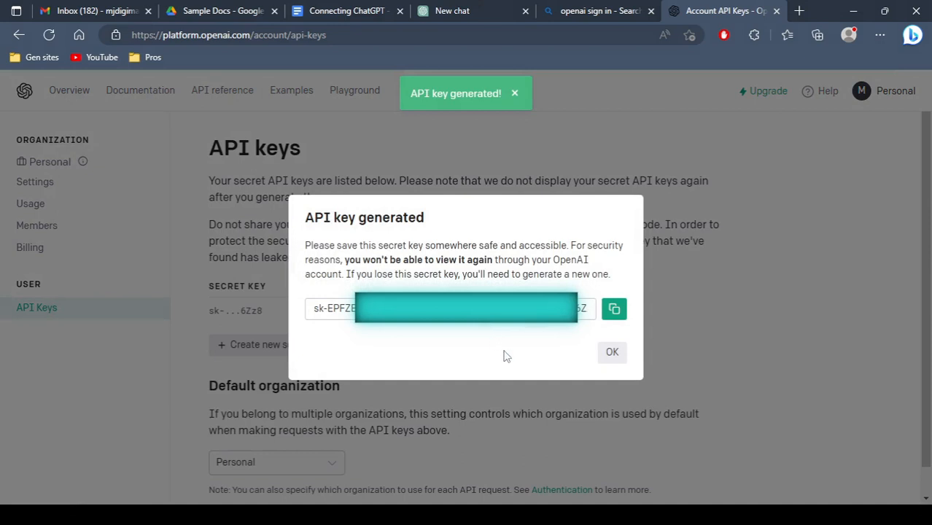
pyautogui.click(615, 309)
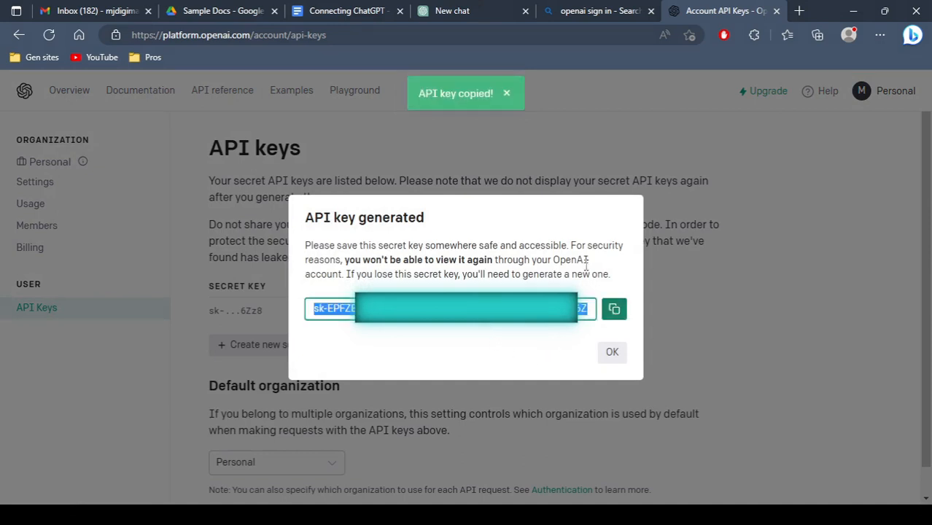
# Step: In the Connecting ChatGPT document, paste the OpenAI API key into GPT for Sheets and Docs' API key setting and save it
pyautogui.click(346, 11)
pyautogui.click(265, 102)
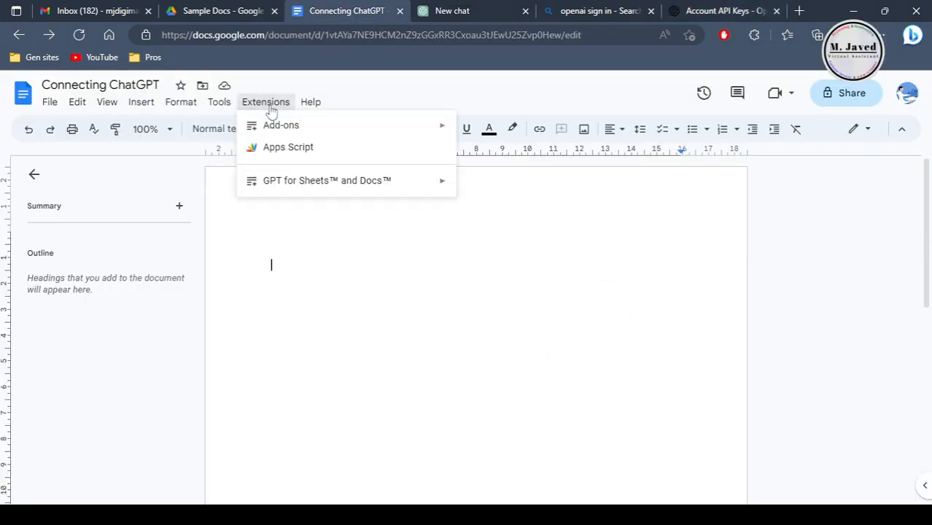
pyautogui.moveTo(439, 191)
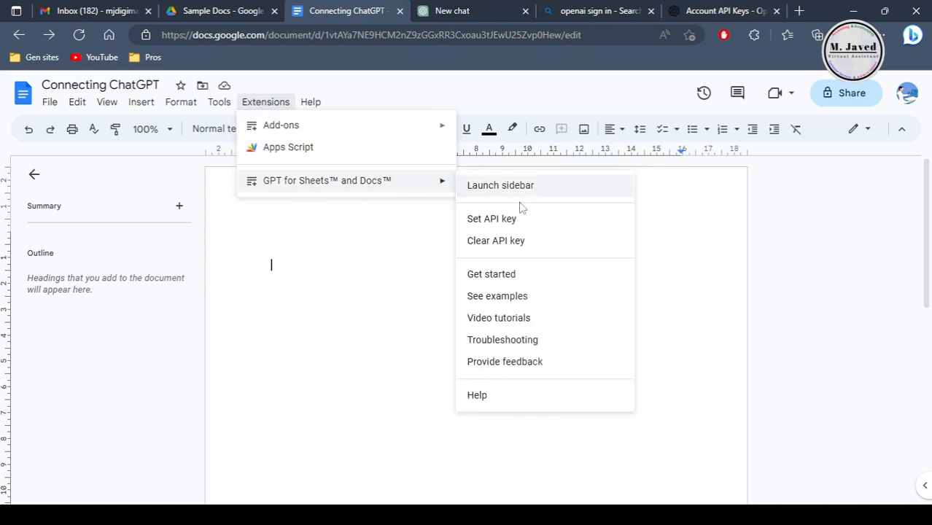
pyautogui.click(522, 218)
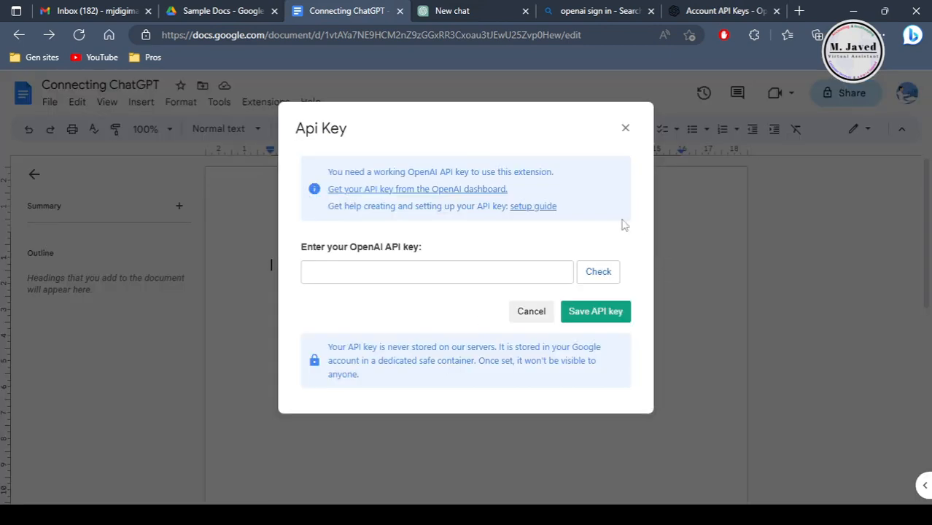
pyautogui.hotkey('ctrl', 'v')
pyautogui.click(446, 267)
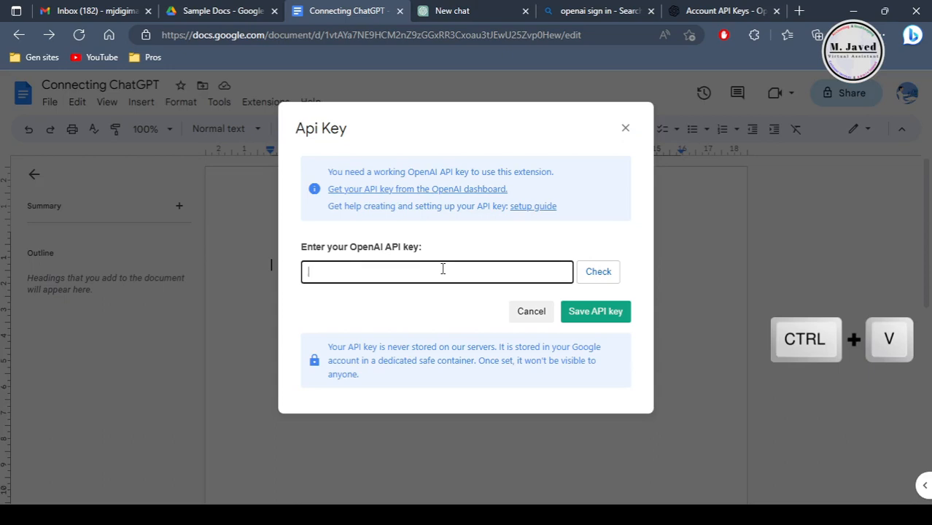
pyautogui.hotkey('ctrl', 'v')
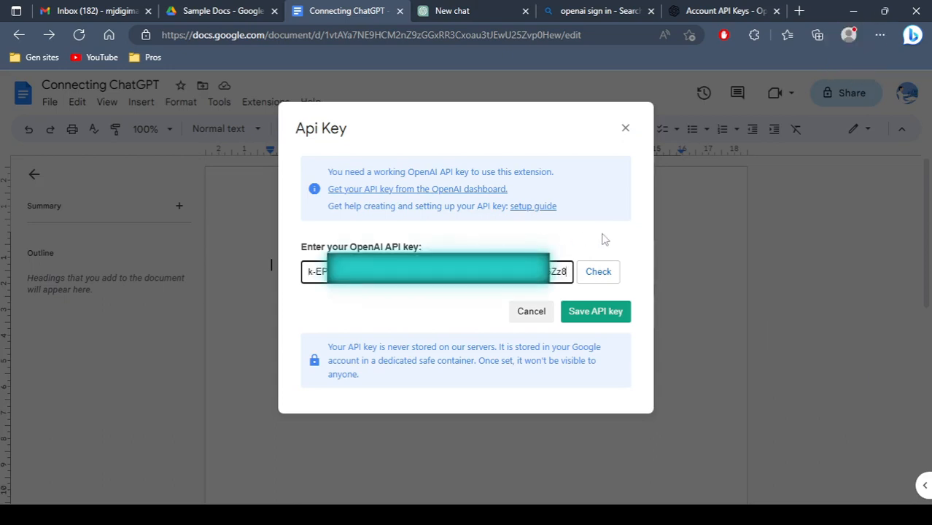
pyautogui.click(592, 315)
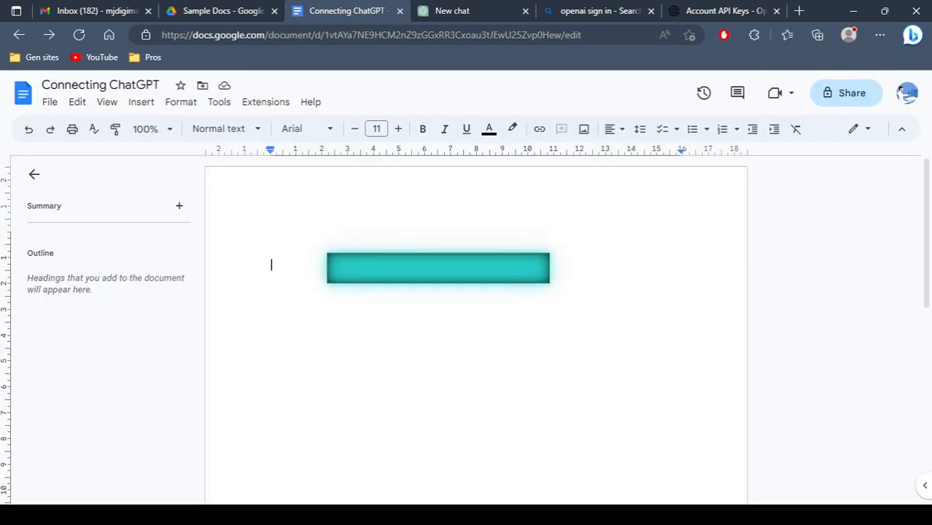
# Step: Launch the GPT for Sheets and Docs sidebar and hide the document's outline
pyautogui.click(270, 103)
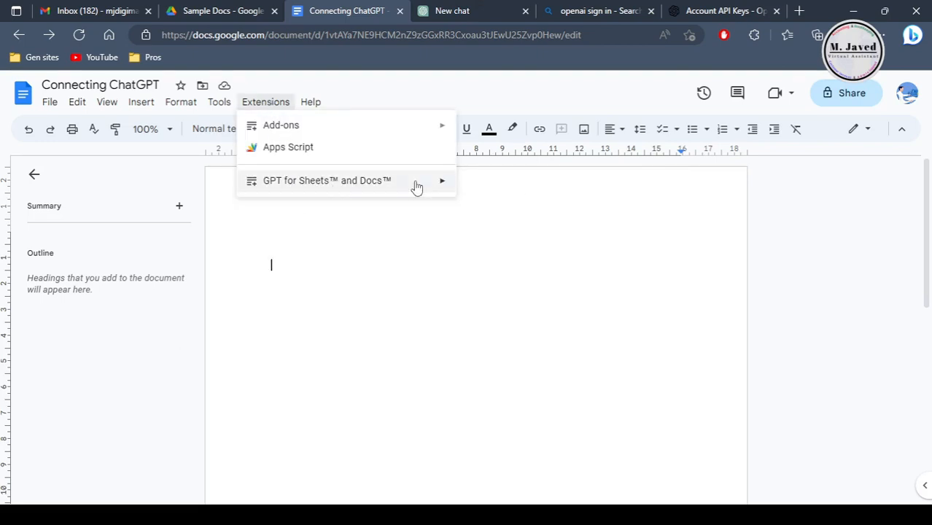
pyautogui.moveTo(416, 183)
pyautogui.click(547, 190)
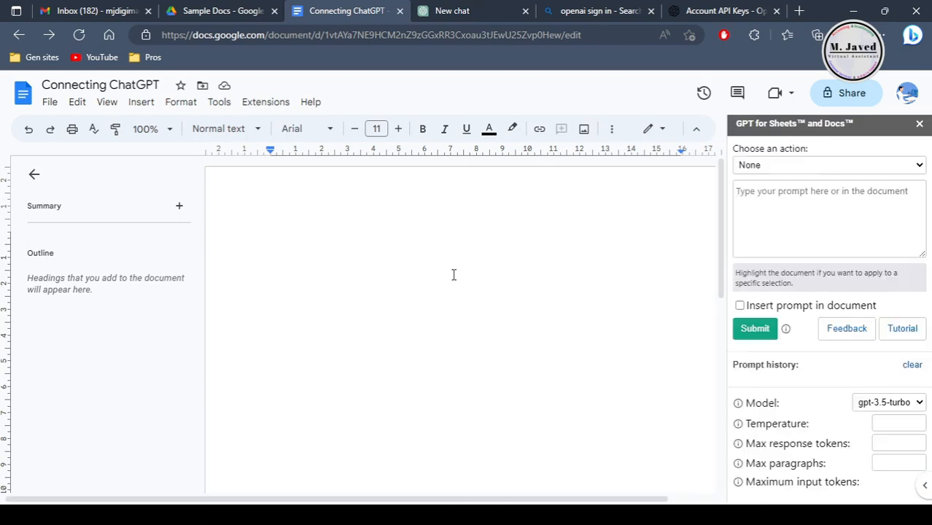
pyautogui.click(32, 175)
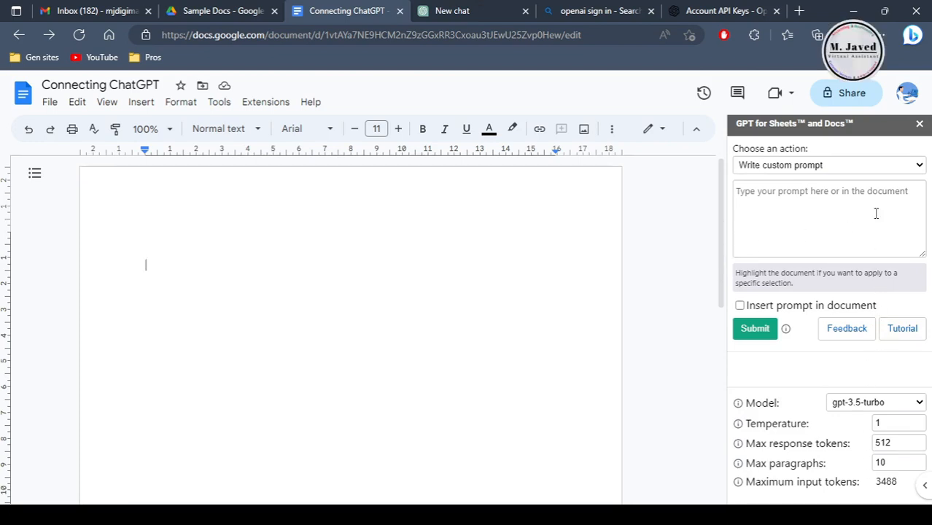
# Step: Submit the custom prompt "Where were you in 1980" through the add-on's sidebar
pyautogui.click(775, 211)
pyautogui.write('Where were you in 1980')
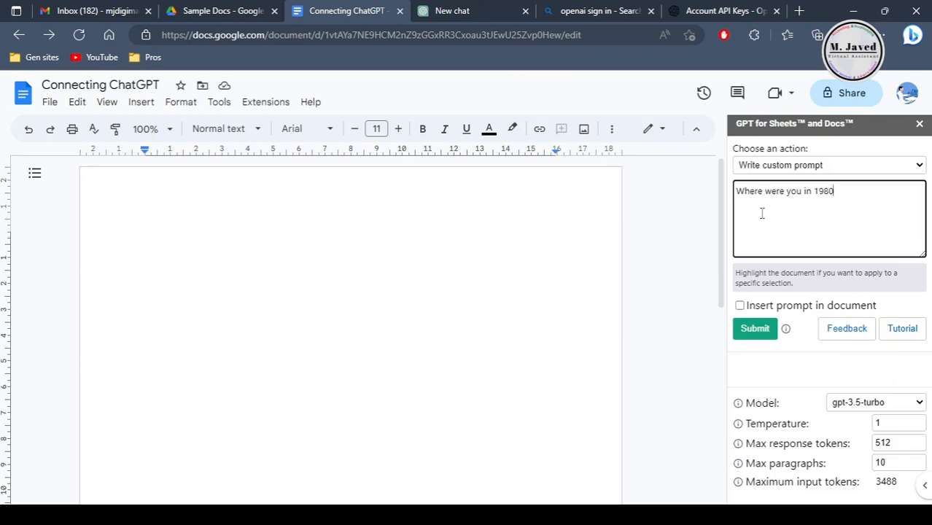
pyautogui.click(755, 329)
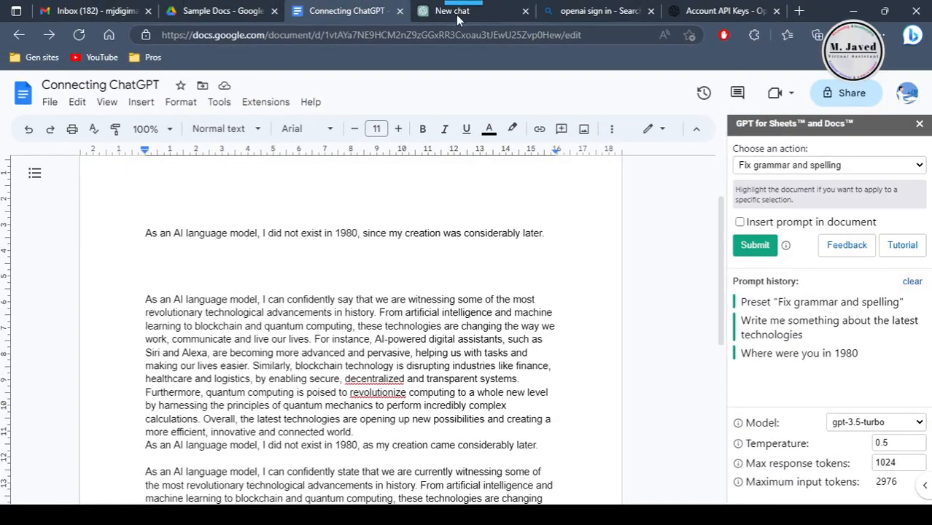
# Step: Ask ChatGPT in its own chat where it was in 1980, and open the action choices of the document's GPT sidebar
pyautogui.click(453, 11)
pyautogui.write('where were you in 1980')
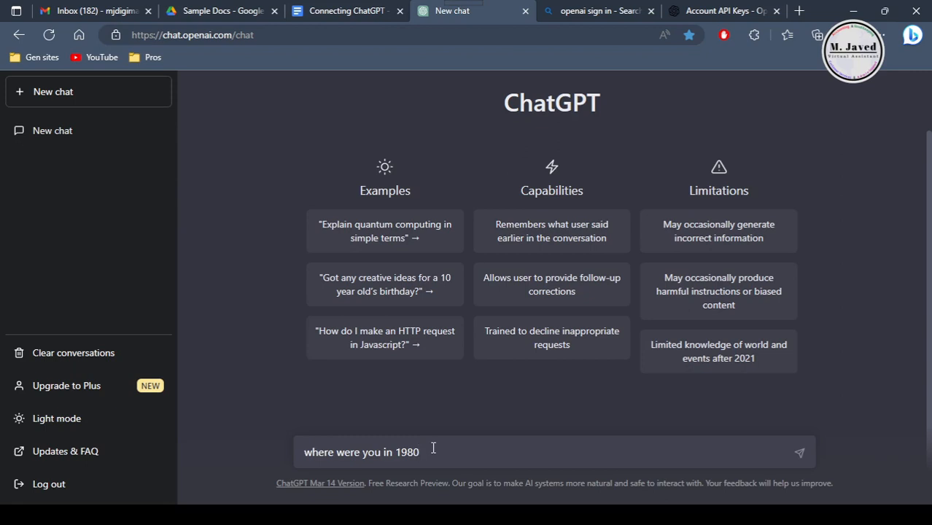
pyautogui.press('Return')
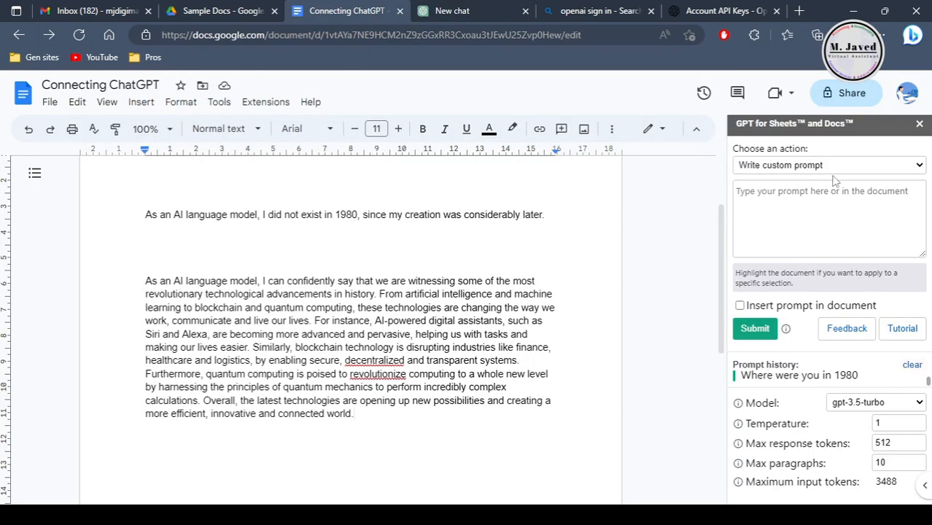
pyautogui.click(836, 167)
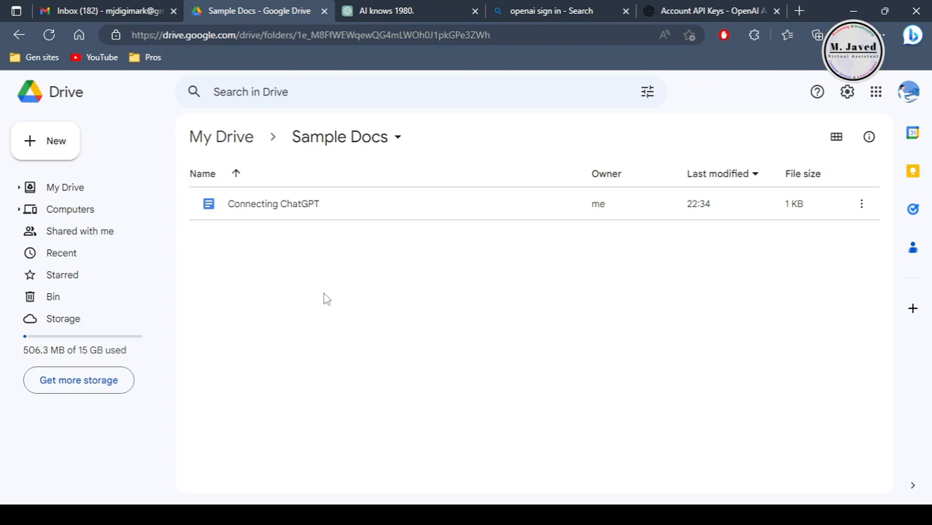
# Step: Create a blank Google Sheets spreadsheet in Drive's Sample Docs folder and name it "Connecting ChatGpt"
pyautogui.rightClick(267, 252)
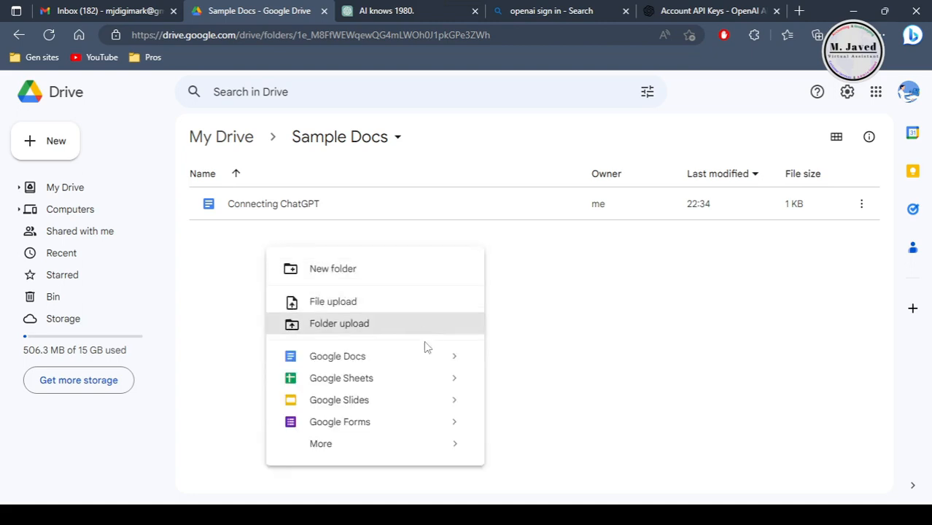
pyautogui.moveTo(457, 380)
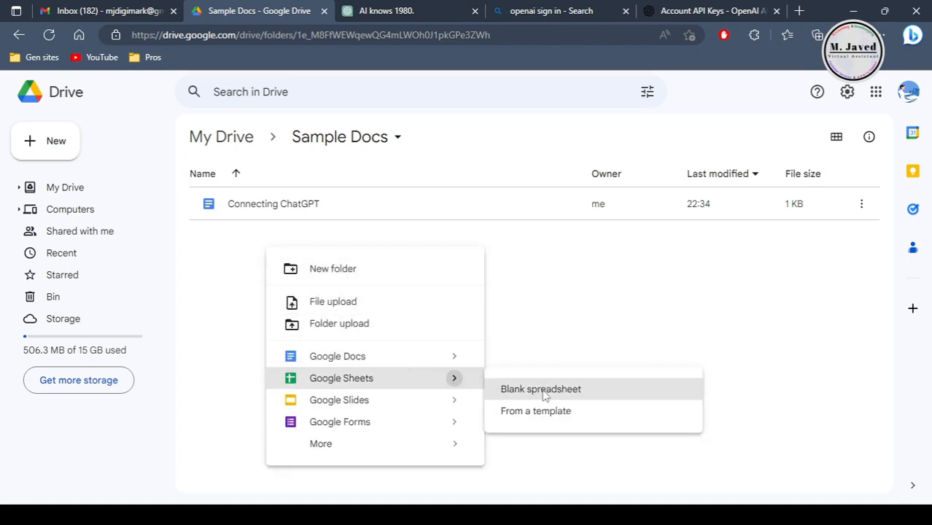
pyautogui.click(537, 387)
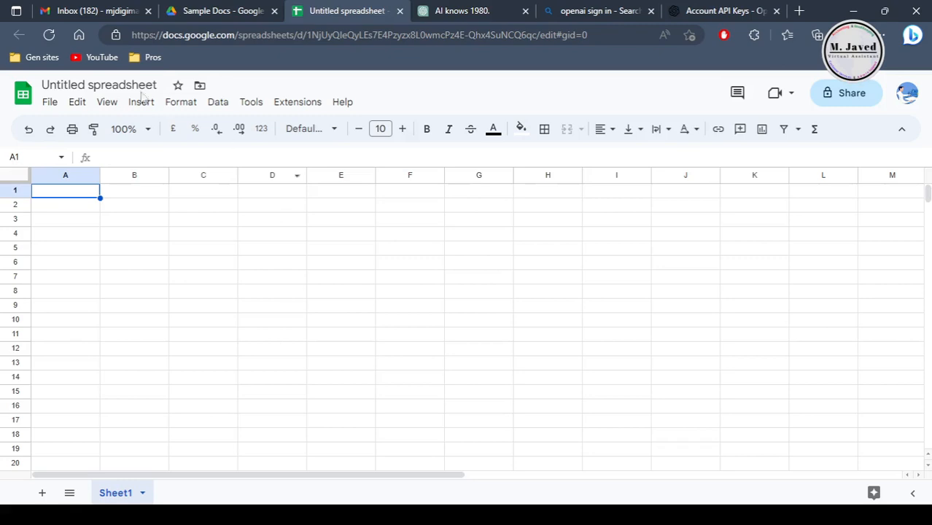
pyautogui.click(127, 85)
pyautogui.write('Connecting')
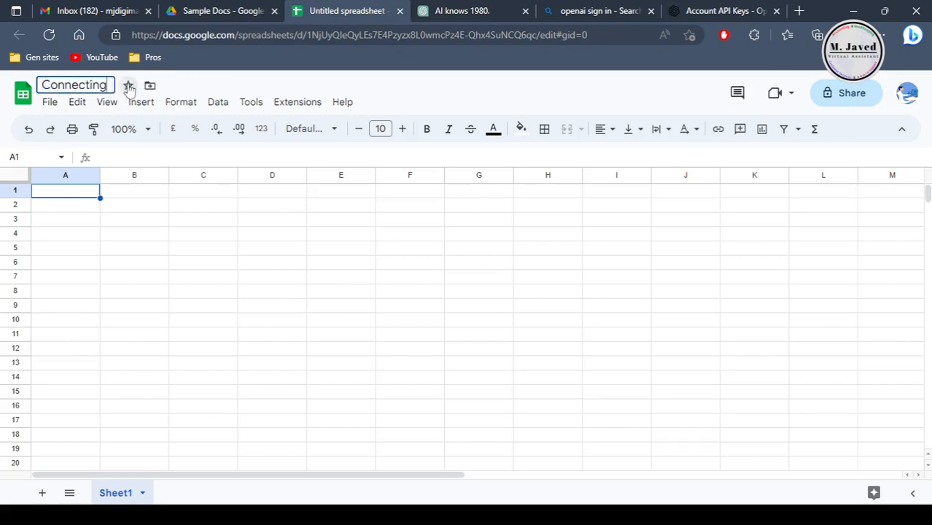
pyautogui.write(' ChatGpt')
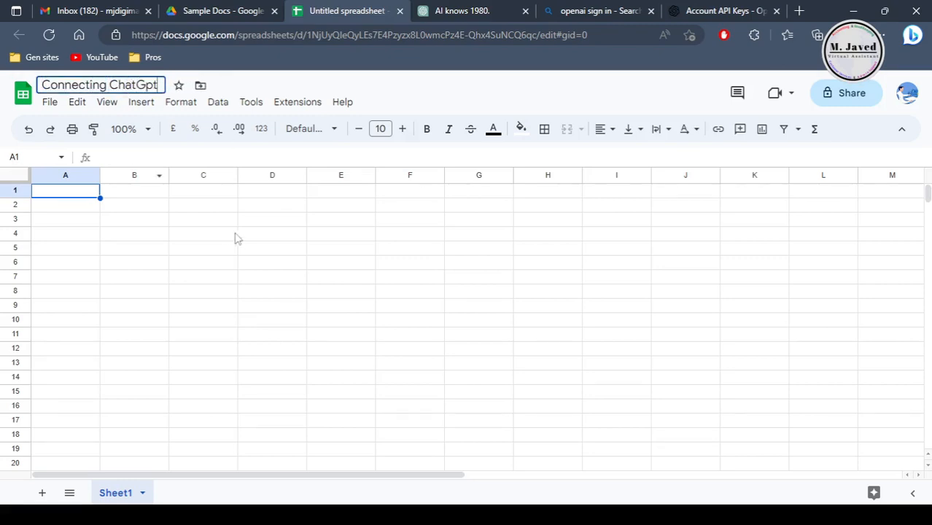
pyautogui.click(188, 233)
# Step: Try to start a GPT formula in cell C3, and clear the entry
pyautogui.click(190, 220)
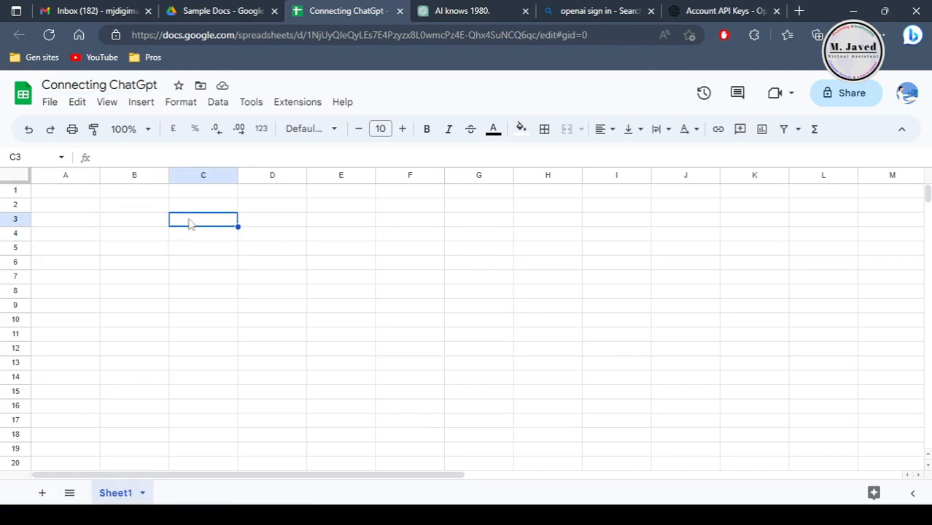
pyautogui.write('=g')
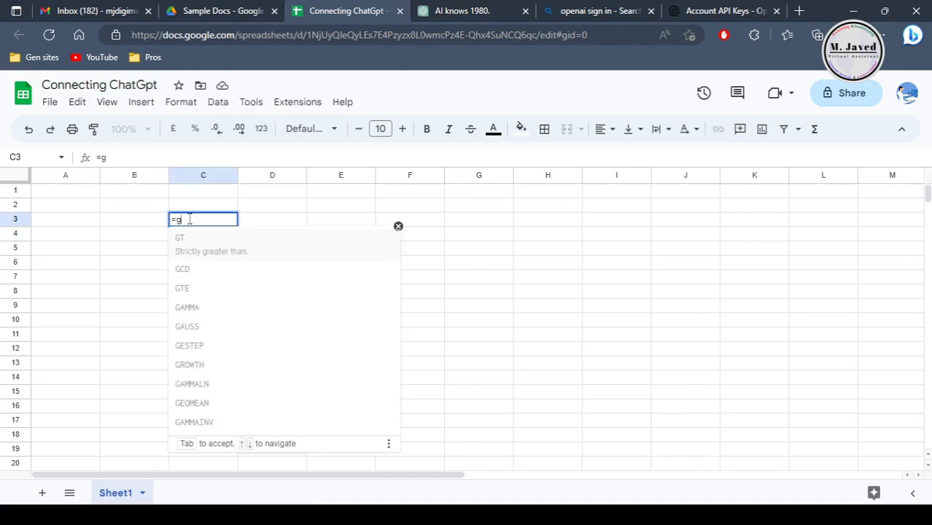
pyautogui.write('pt')
pyautogui.press('BackSpace')
pyautogui.press('BackSpace')
pyautogui.press('BackSpace')
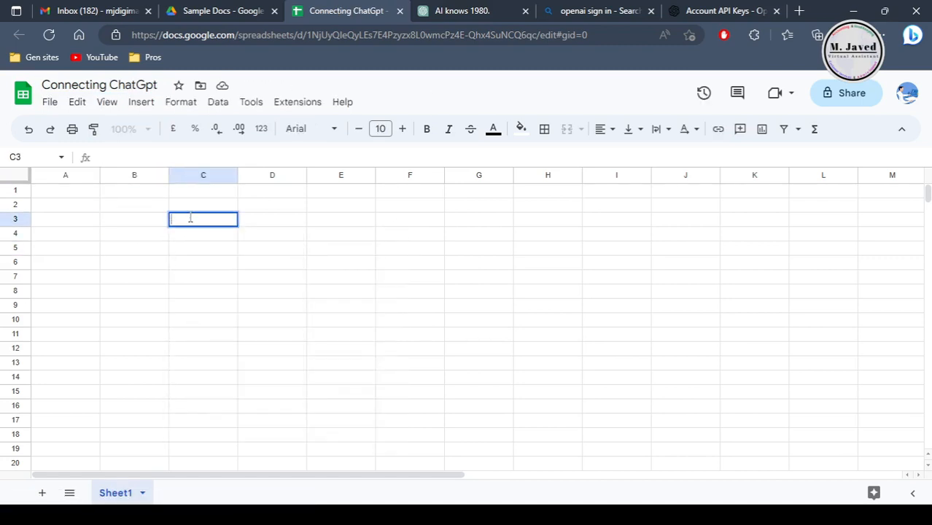
pyautogui.write('gpt')
pyautogui.press('BackSpace')
pyautogui.press('BackSpace')
pyautogui.press('BackSpace')
pyautogui.press('BackSpace')
pyautogui.click(261, 291)
pyautogui.click(197, 234)
pyautogui.click(150, 248)
pyautogui.click(290, 262)
pyautogui.click(153, 248)
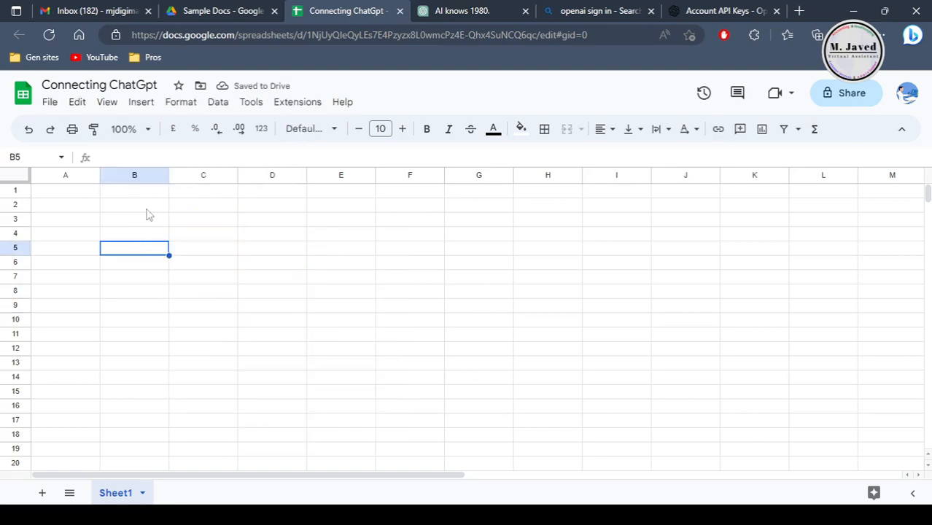
pyautogui.click(147, 208)
# Step: Check the commands that GPT for Sheets and Docs offers in the spreadsheet, leaving them without choosing any
pyautogui.click(298, 102)
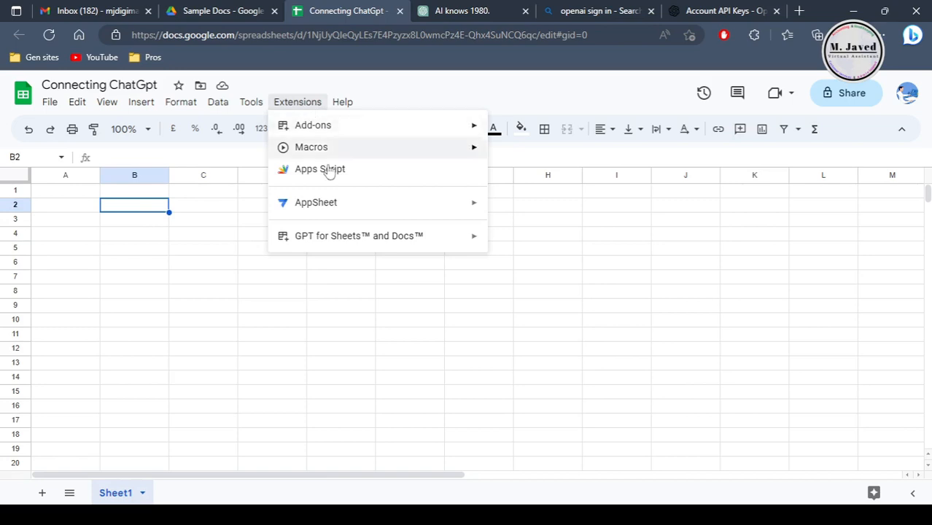
pyautogui.moveTo(333, 242)
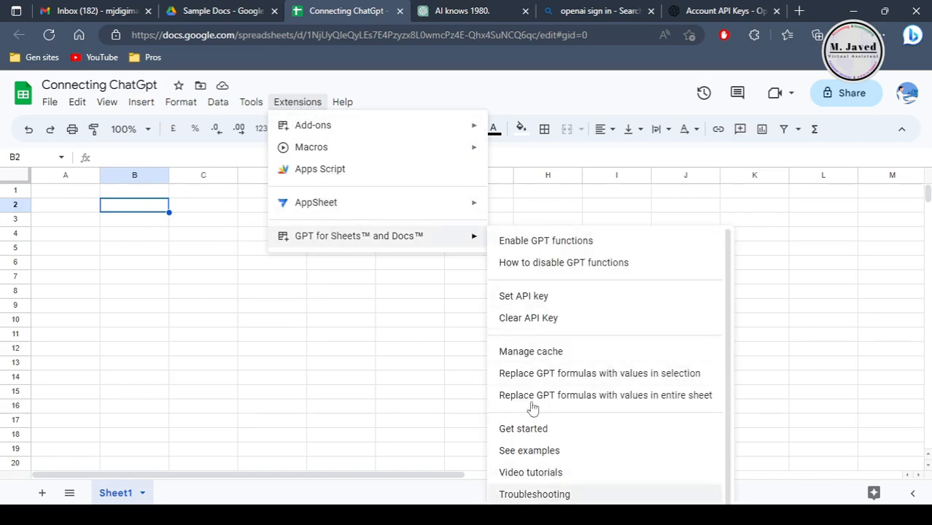
pyautogui.click(195, 291)
pyautogui.click(182, 337)
pyautogui.click(179, 235)
pyautogui.click(151, 221)
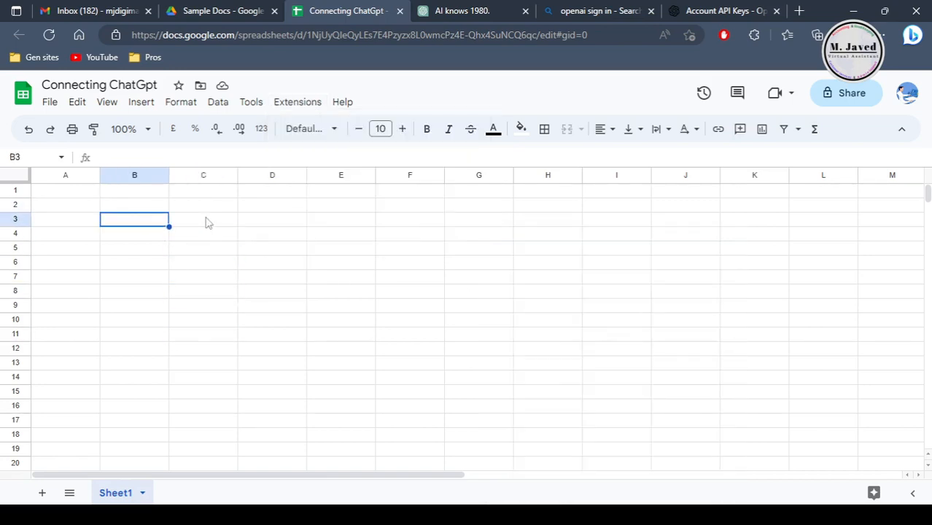
# Step: Enable the GPT functions of GPT for Sheets and Docs in this spreadsheet and acknowledge the notice
pyautogui.click(297, 102)
pyautogui.moveTo(324, 243)
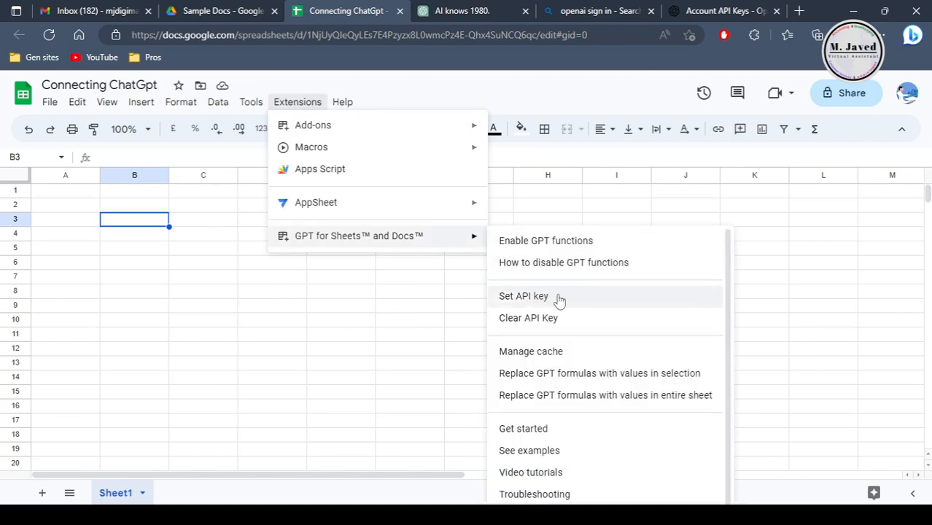
pyautogui.click(548, 248)
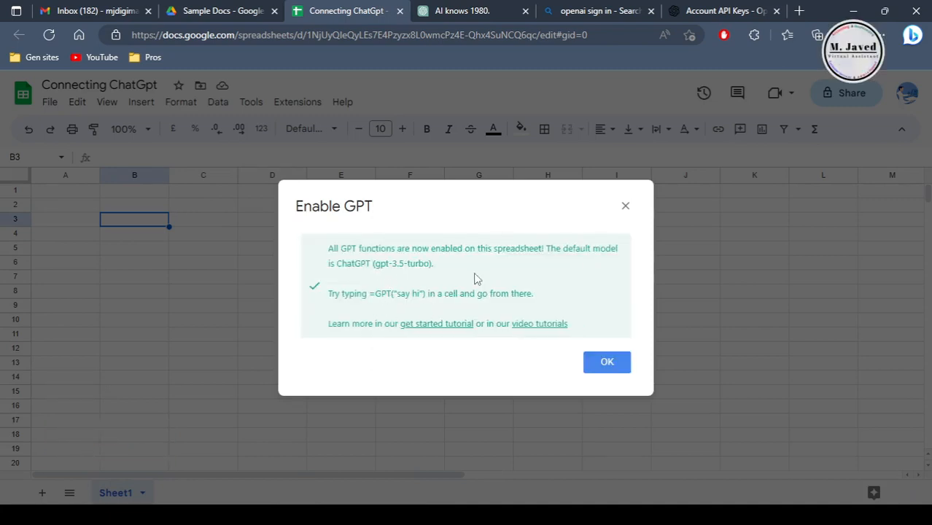
pyautogui.click(606, 362)
# Step: Enter the formula =GPT("Say hi") in cell B2
pyautogui.click(297, 274)
pyautogui.click(221, 235)
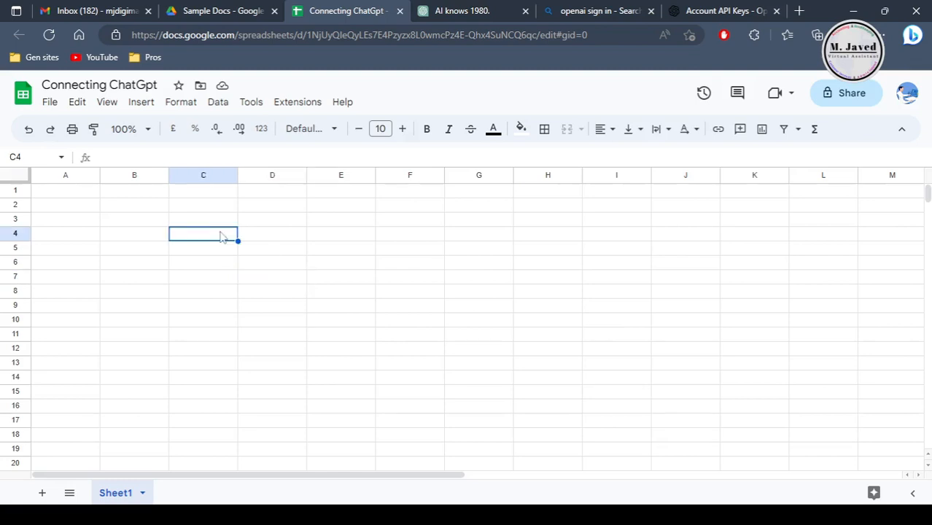
pyautogui.click(146, 129)
pyautogui.click(137, 264)
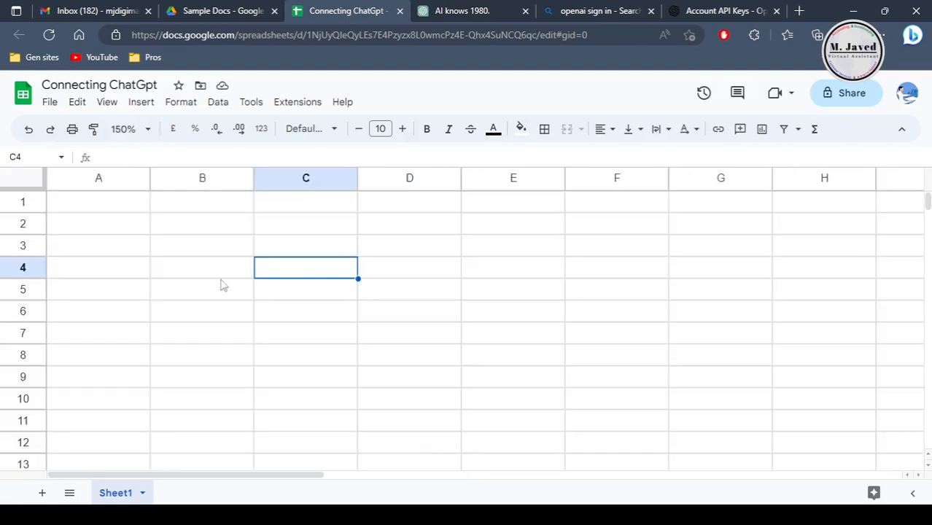
pyautogui.click(197, 229)
pyautogui.write('=')
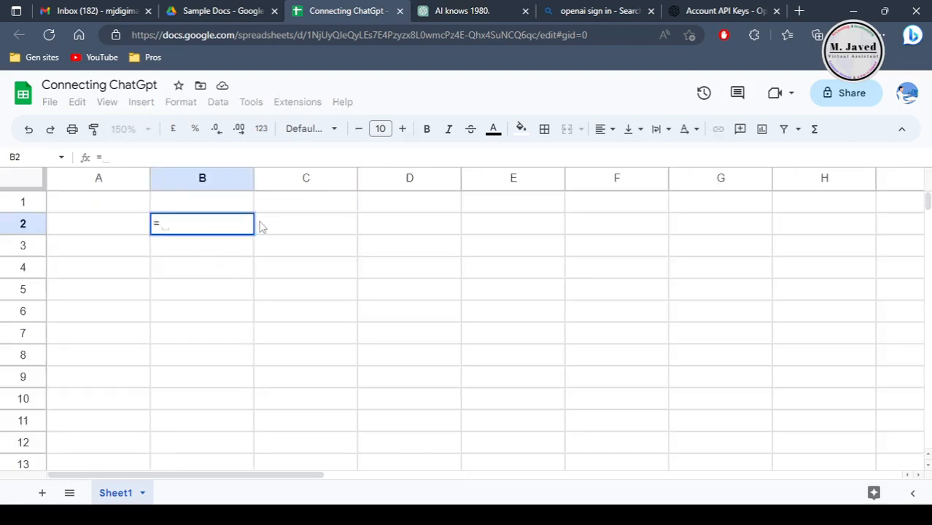
pyautogui.write('GPT')
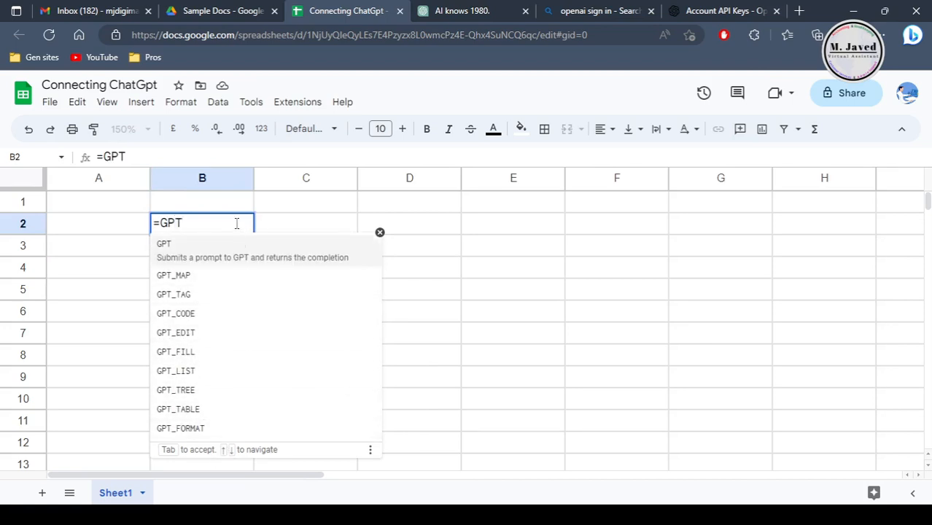
pyautogui.write('("Say hi')
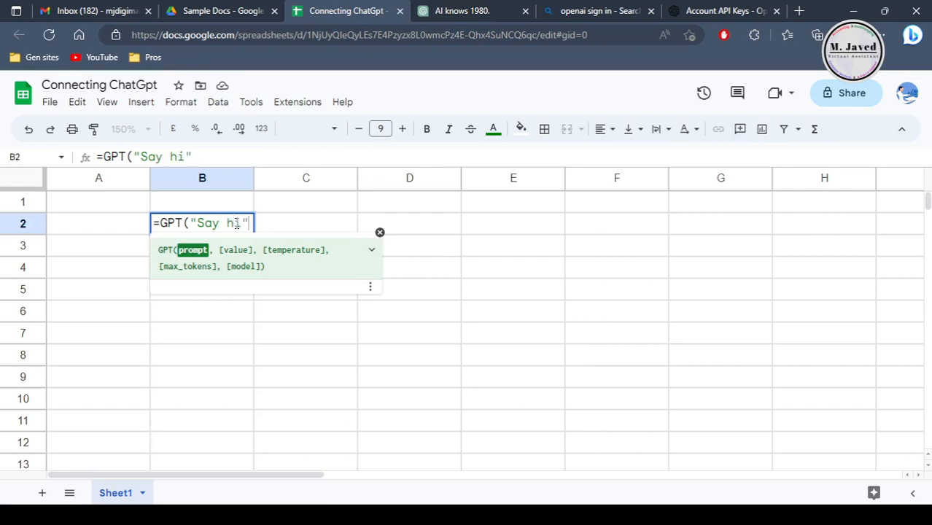
pyautogui.write('")')
pyautogui.press('Return')
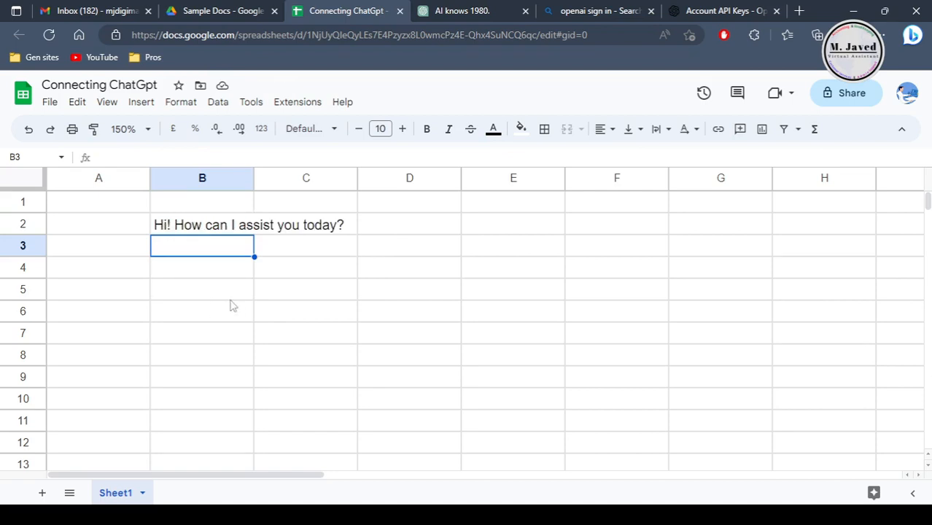
pyautogui.press('Up')
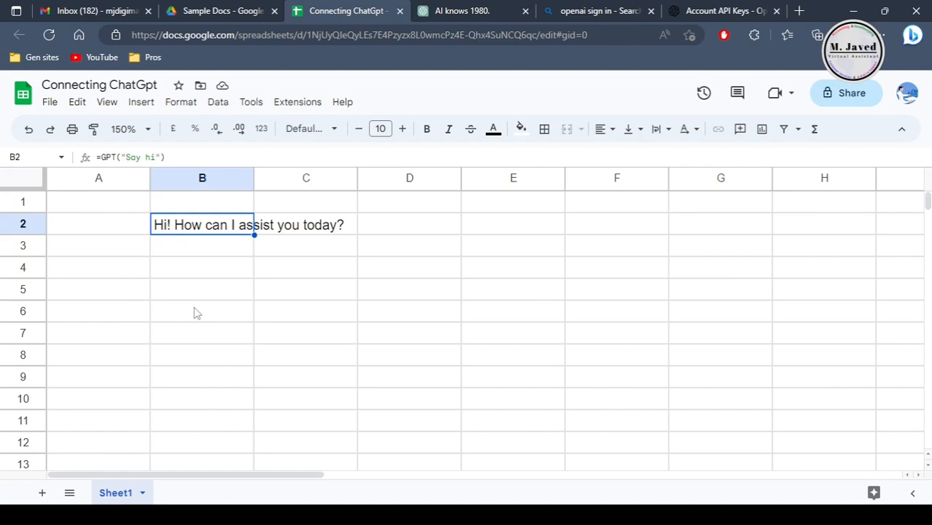
# Step: Create another blank Google Sheets spreadsheet in Drive's Sample Docs folder
pyautogui.rightClick(304, 296)
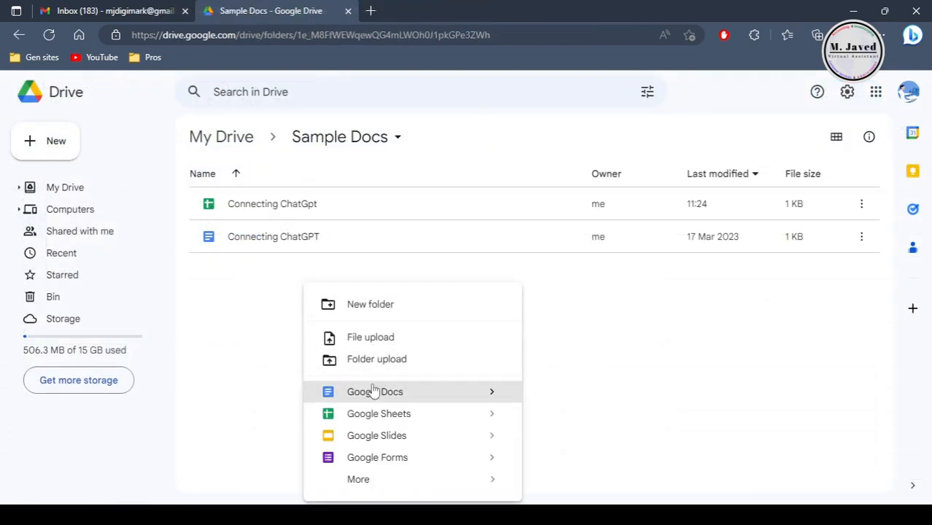
pyautogui.click(321, 412)
pyautogui.click(190, 246)
pyautogui.click(183, 219)
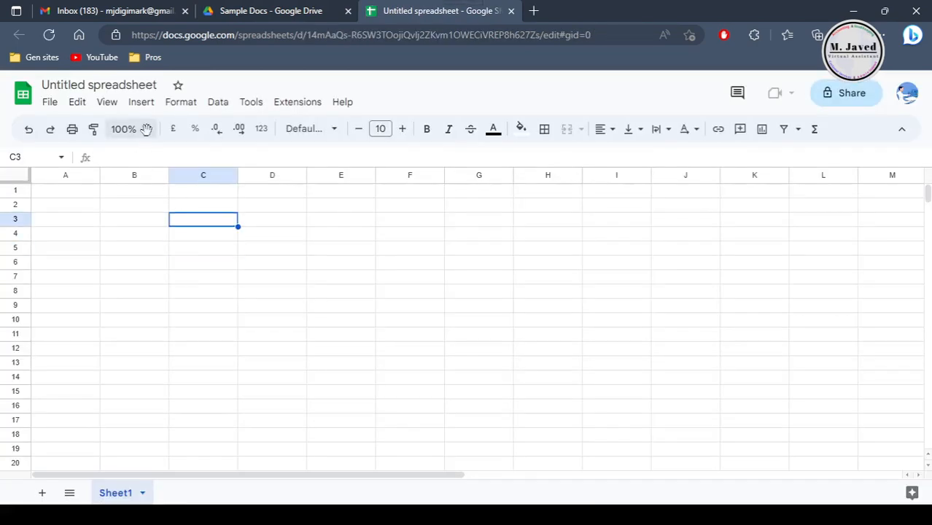
pyautogui.click(128, 128)
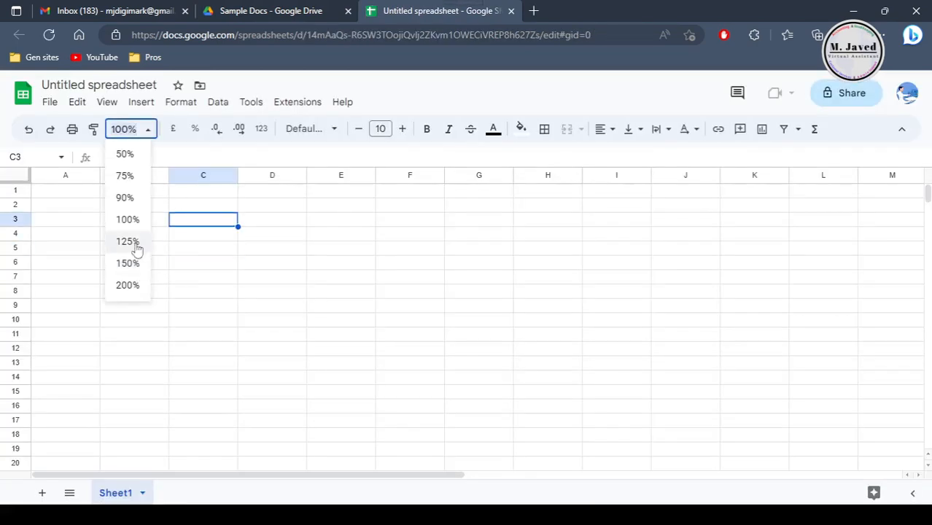
pyautogui.click(138, 263)
# Step: Try to start a GPT formula in cell B2 of the new spreadsheet, and clear the entry
pyautogui.click(245, 227)
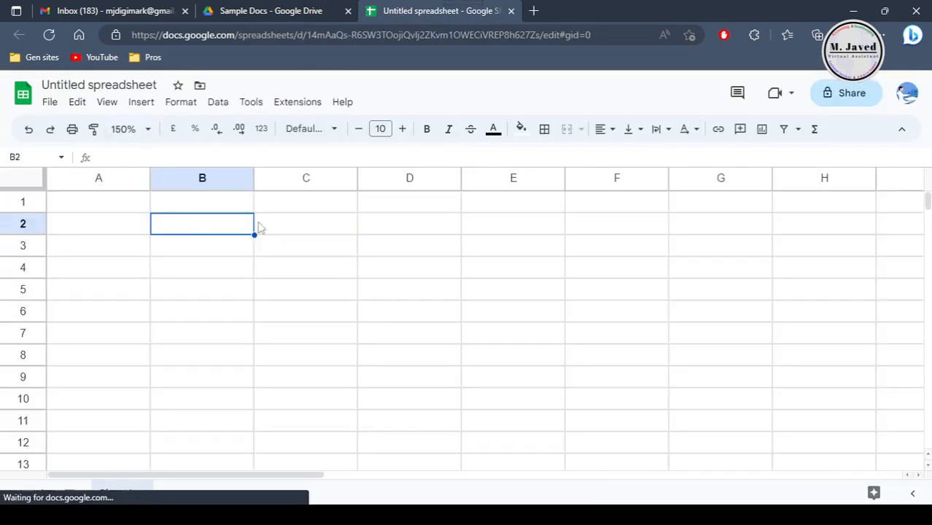
pyautogui.write('=GP')
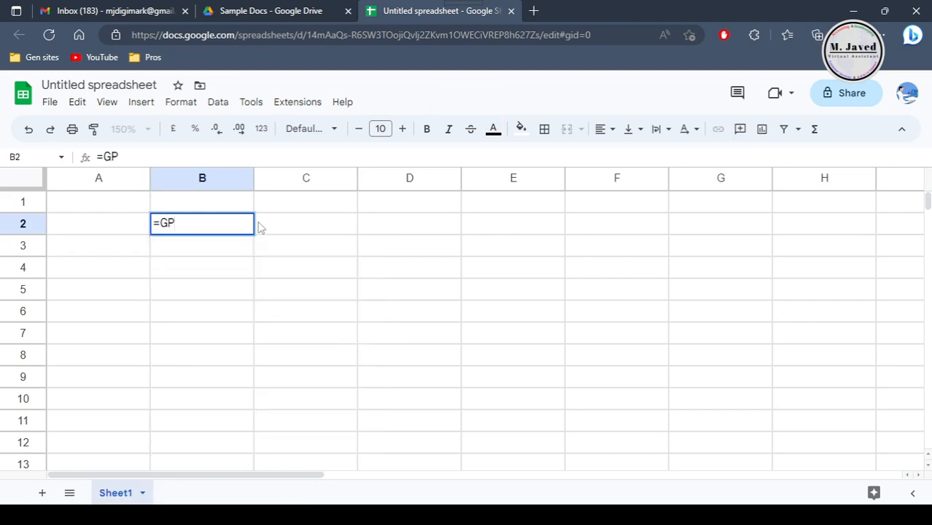
pyautogui.press('BackSpace')
pyautogui.press('BackSpace')
pyautogui.click(286, 307)
pyautogui.press('BackSpace')
pyautogui.press('BackSpace')
pyautogui.press('BackSpace')
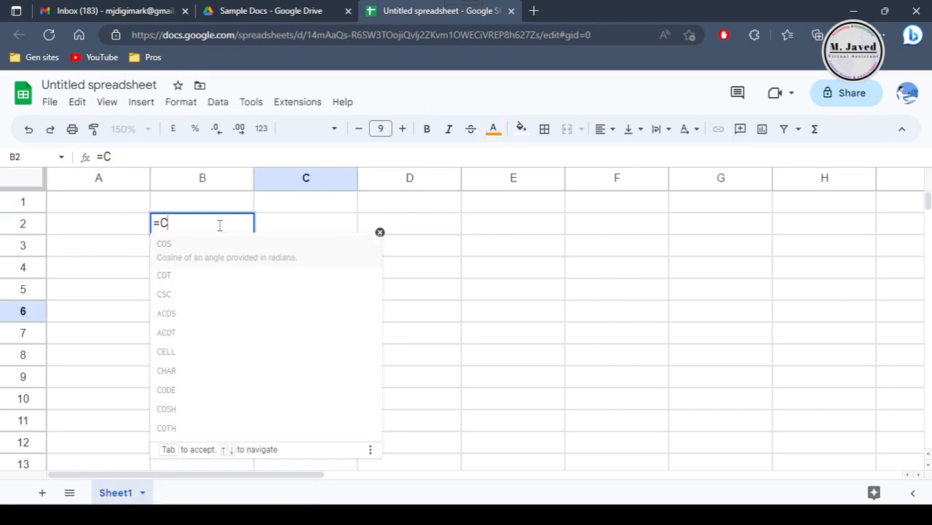
pyautogui.click(226, 264)
# Step: Open the "Connecting ChatGpt" spreadsheet from Drive and check the GPT function suggestions in cell I2, discarding the entry
pyautogui.click(256, 9)
pyautogui.doubleClick(305, 204)
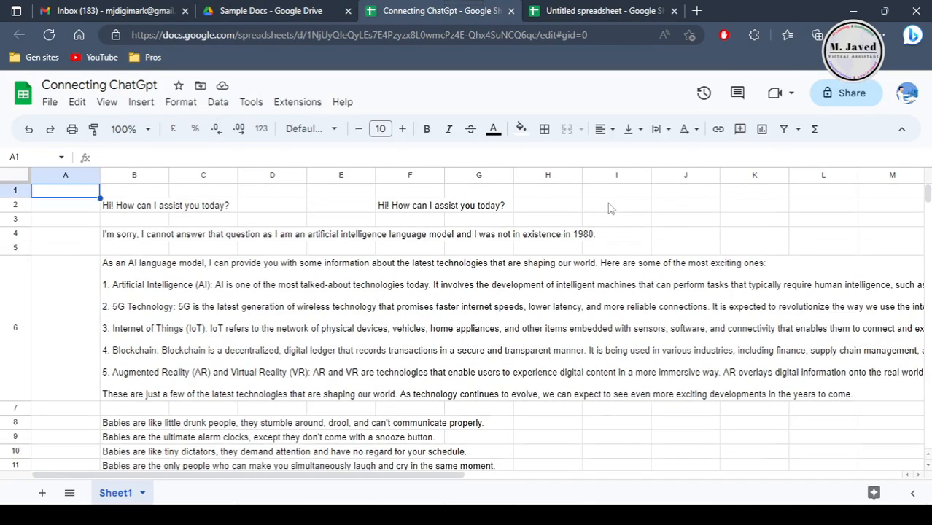
pyautogui.click(609, 205)
pyautogui.write('=GP')
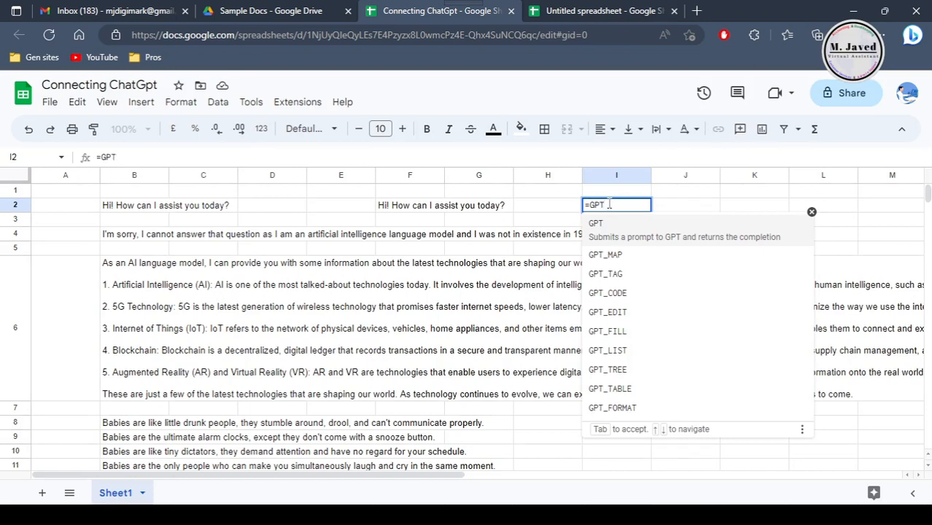
pyautogui.write('T')
pyautogui.press('Escape')
pyautogui.click(545, 207)
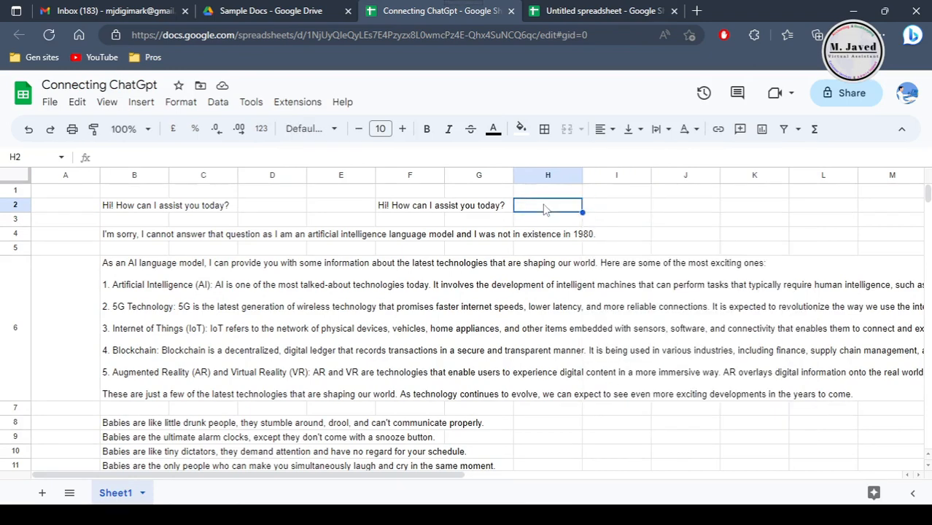
# Step: Return to the untitled spreadsheet, enable the GPT functions of GPT for Sheets and Docs there, and acknowledge the notice
pyautogui.click(606, 10)
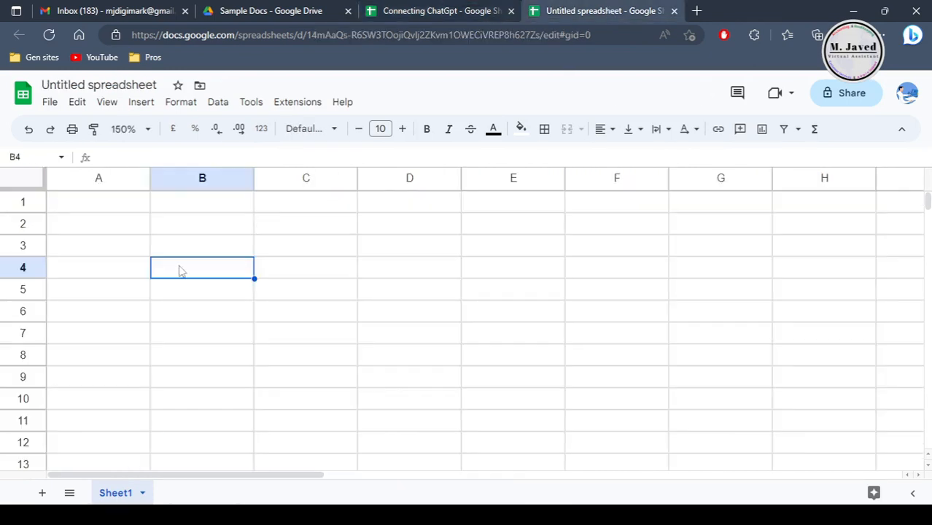
pyautogui.click(197, 330)
pyautogui.click(202, 230)
pyautogui.click(298, 102)
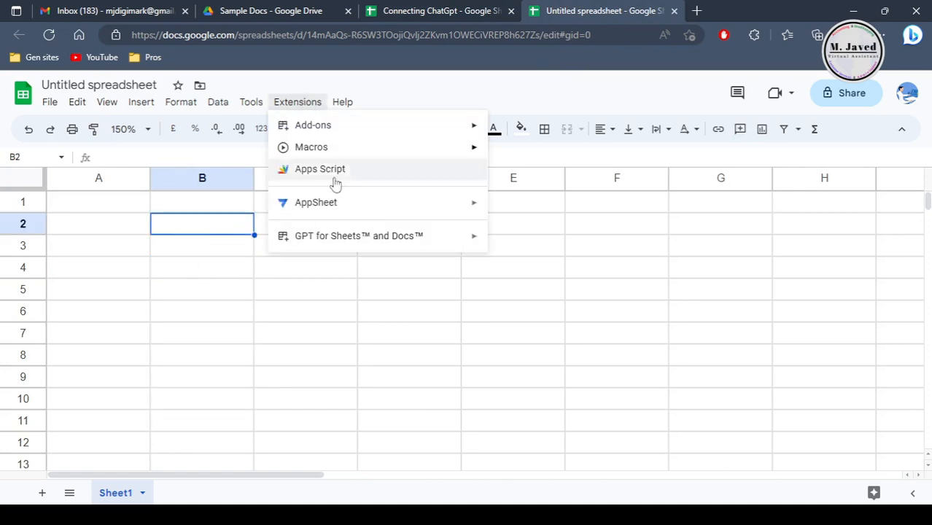
pyautogui.moveTo(374, 235)
pyautogui.click(608, 242)
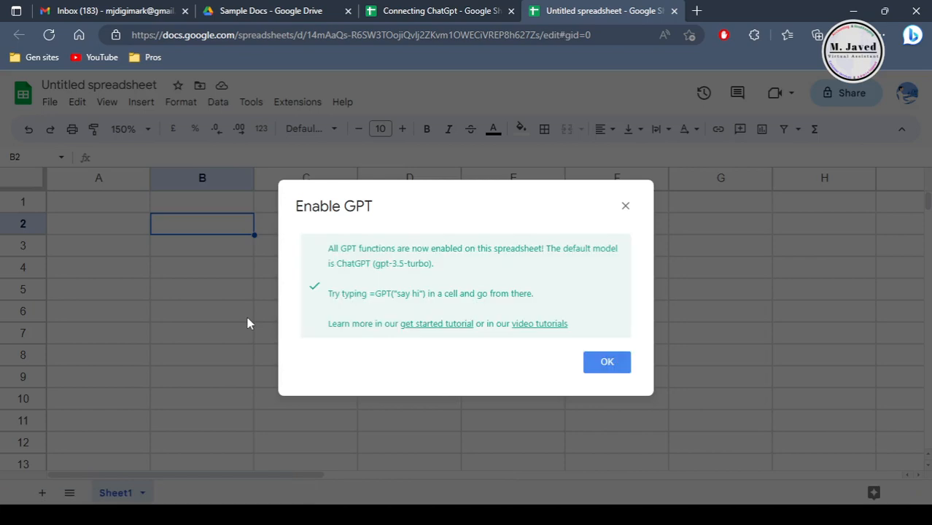
pyautogui.click(607, 363)
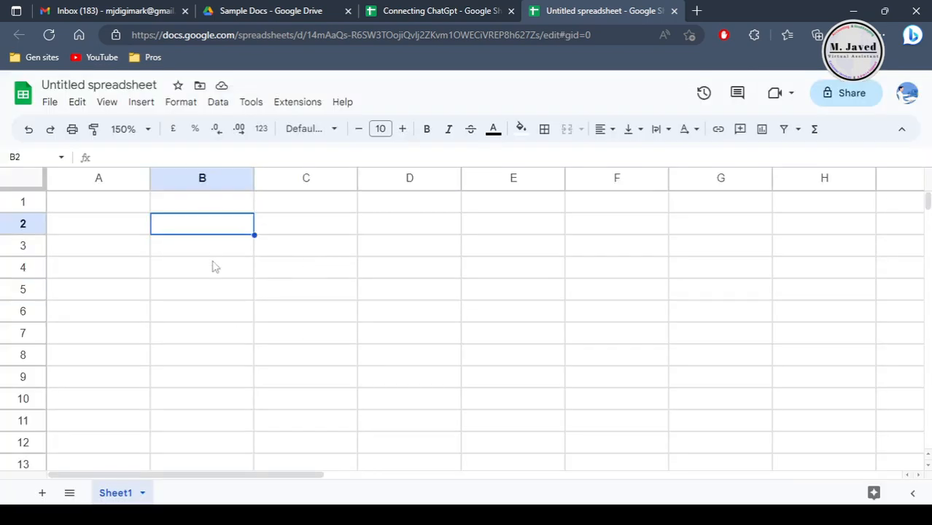
# Step: Check which GPT functions are suggested for a formula in cell B2 of the untitled spreadsheet, and discard the entry
pyautogui.write('=GPT')
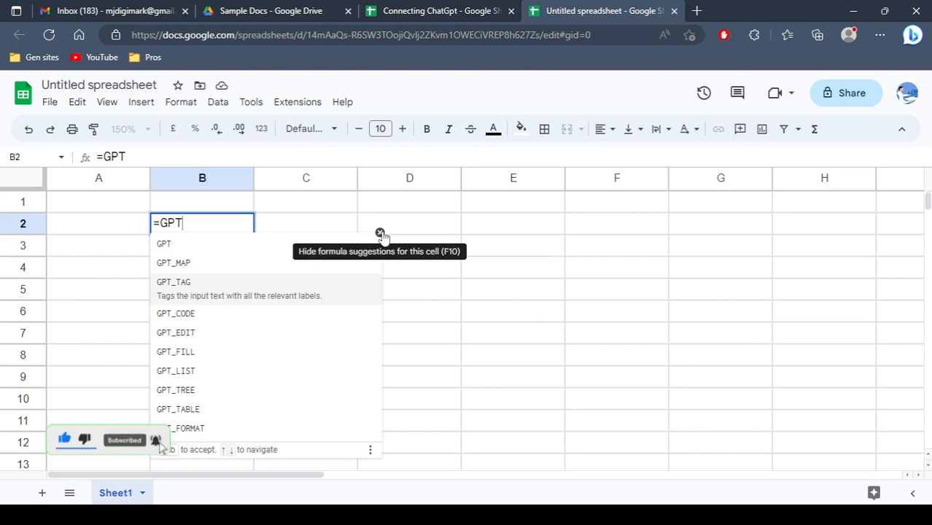
pyautogui.press('BackSpace')
pyautogui.press('BackSpace')
pyautogui.press('Escape')
pyautogui.click(355, 288)
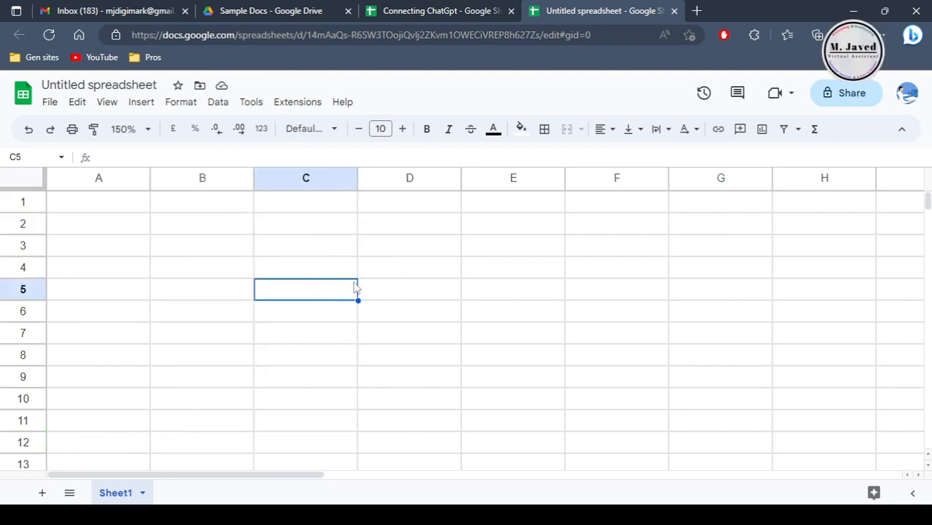